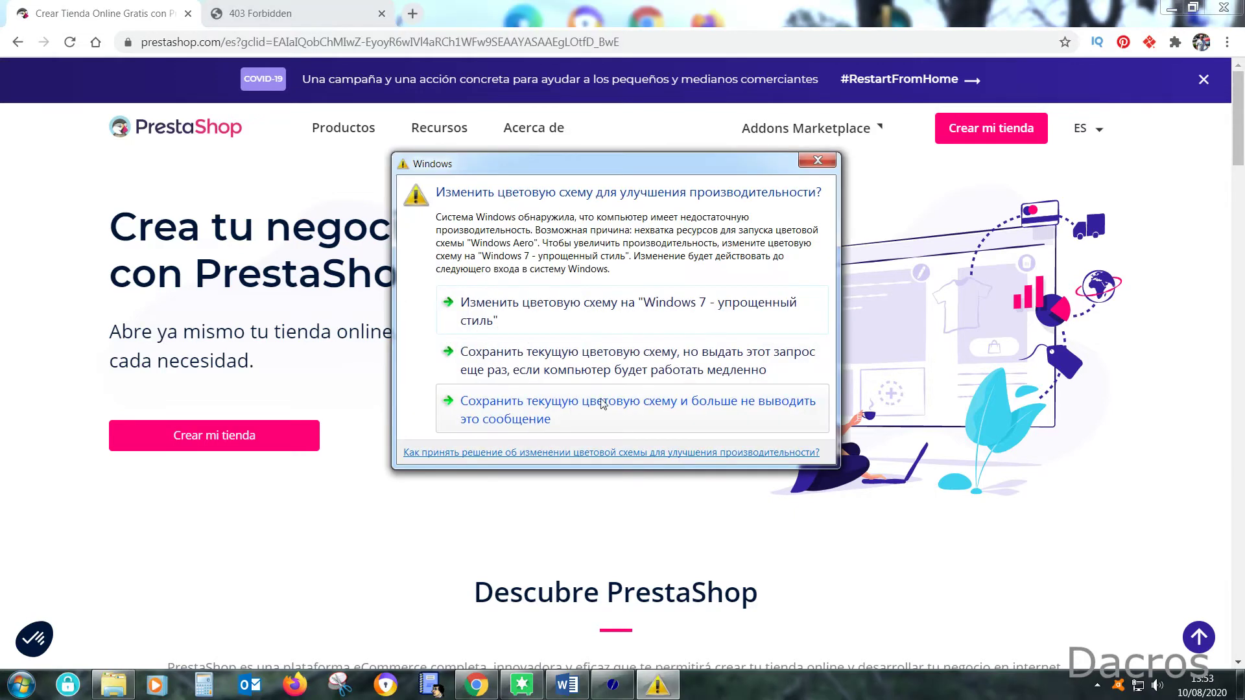
Step: Request the PrestaShop 1.7.6.7 download, accepting the data protection policy and general terms of use, and decline saving the zip file
{"action": "left_click", "coordinate": [827, 161]}
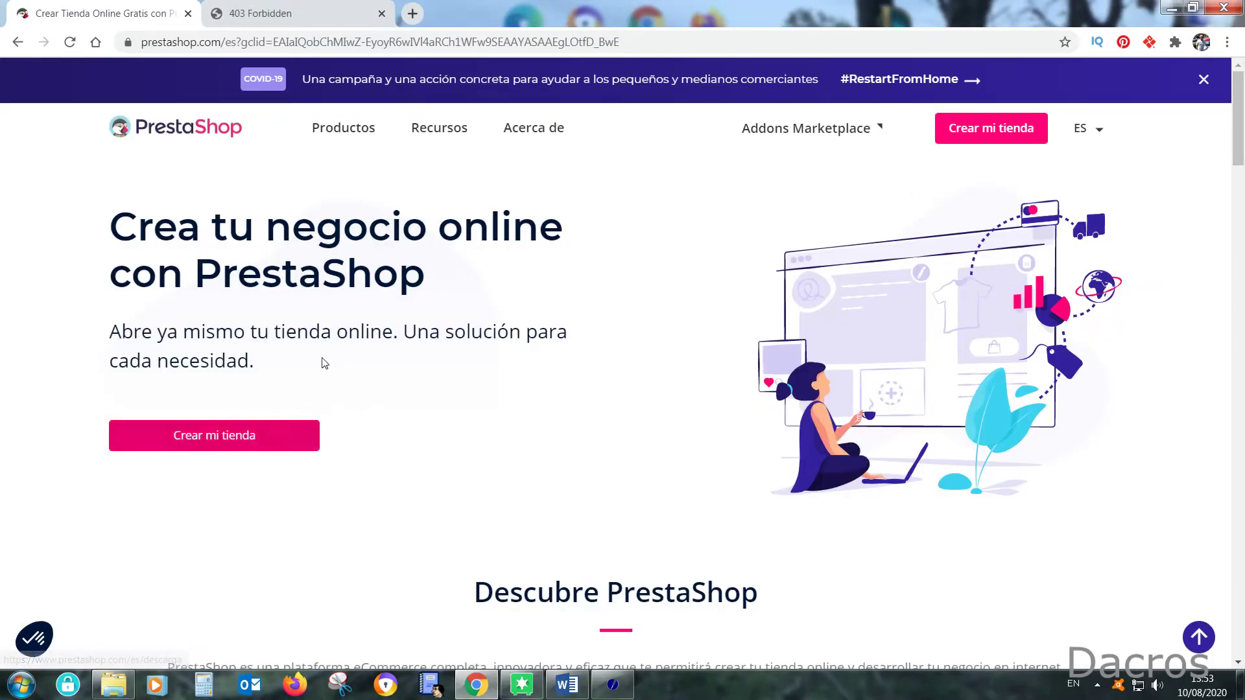
{"action": "left_click", "coordinate": [215, 440]}
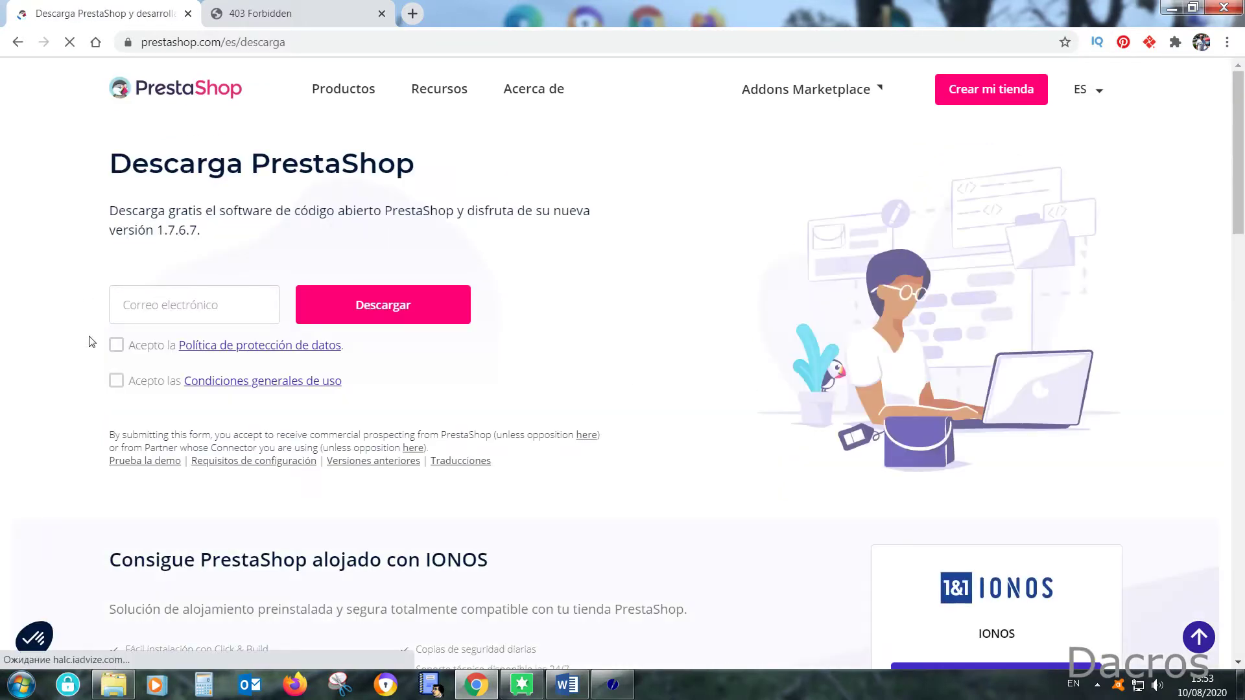
{"action": "left_click", "coordinate": [120, 350]}
{"action": "left_click", "coordinate": [117, 382]}
{"action": "left_click", "coordinate": [444, 305]}
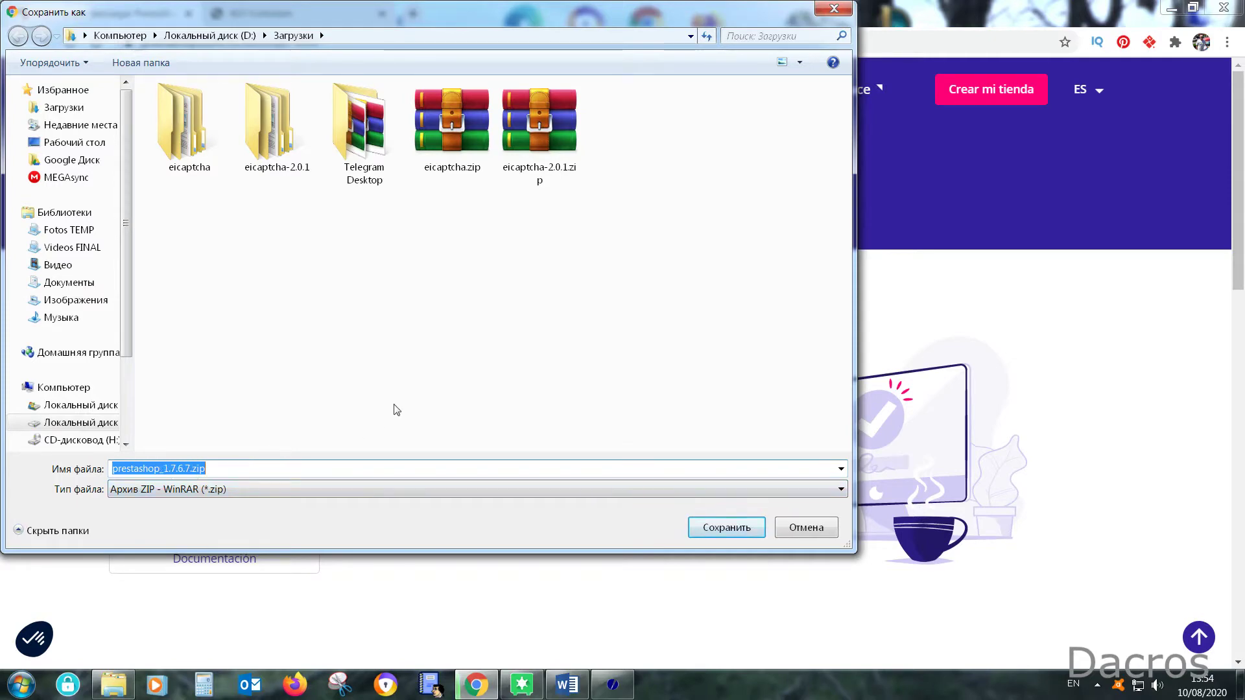
{"action": "left_click", "coordinate": [830, 532]}
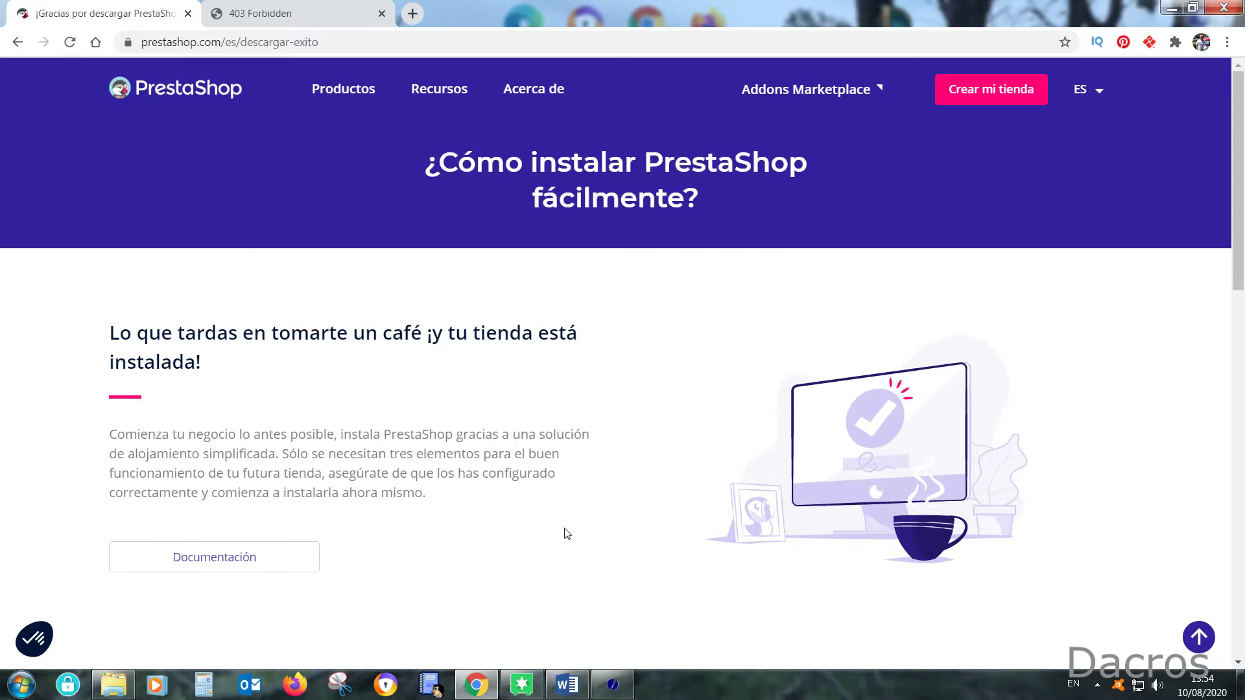
{"action": "scroll", "coordinate": [567, 534], "scroll_direction": "down", "scroll_amount": 2}
{"action": "scroll", "coordinate": [566, 534], "scroll_direction": "down", "scroll_amount": 4}
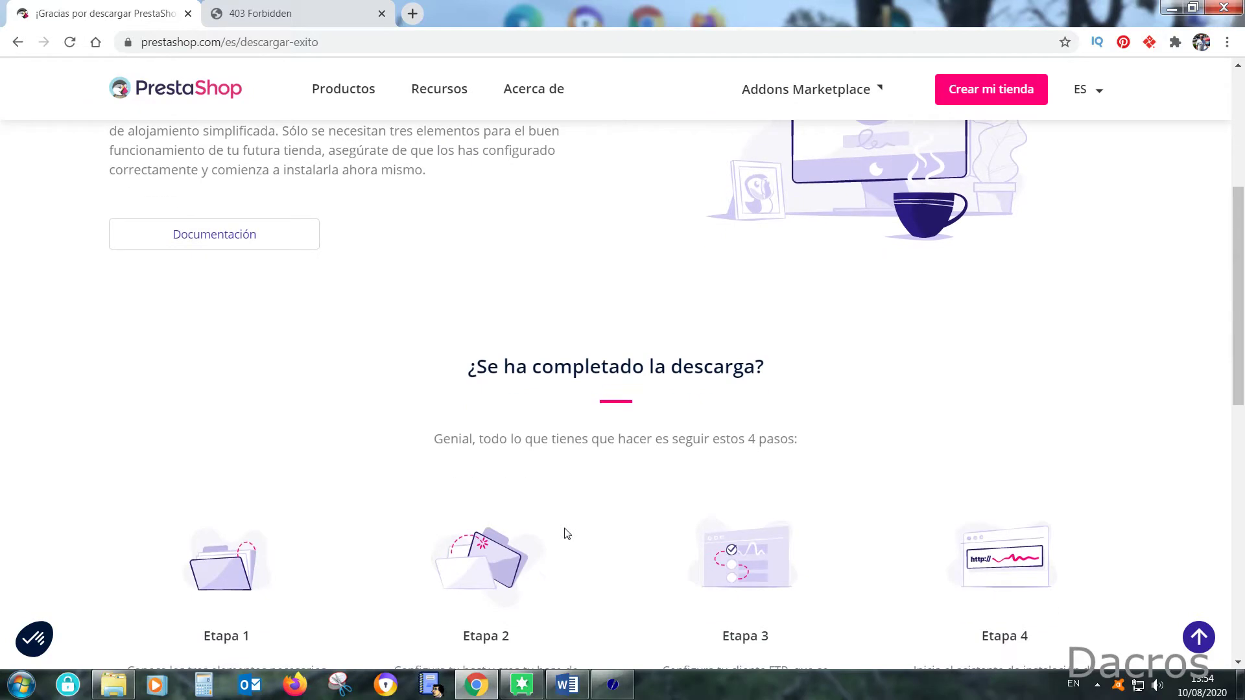
{"action": "scroll", "coordinate": [567, 534], "scroll_direction": "up", "scroll_amount": 5}
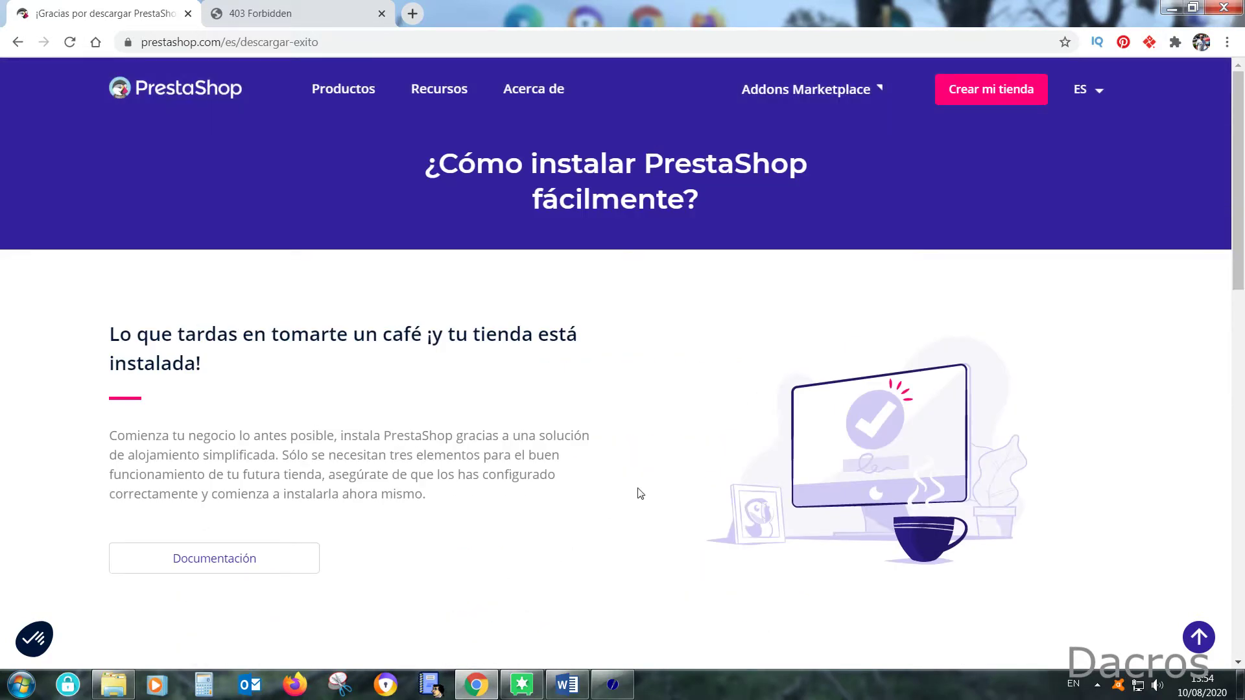
Step: Switch to Windows Explorer and examine the contents of prestashop_1.7.6.7.zip and of the extracted prestashop_1.7.6.7 folder, including its prestashop subfolder
{"action": "left_click", "coordinate": [120, 687]}
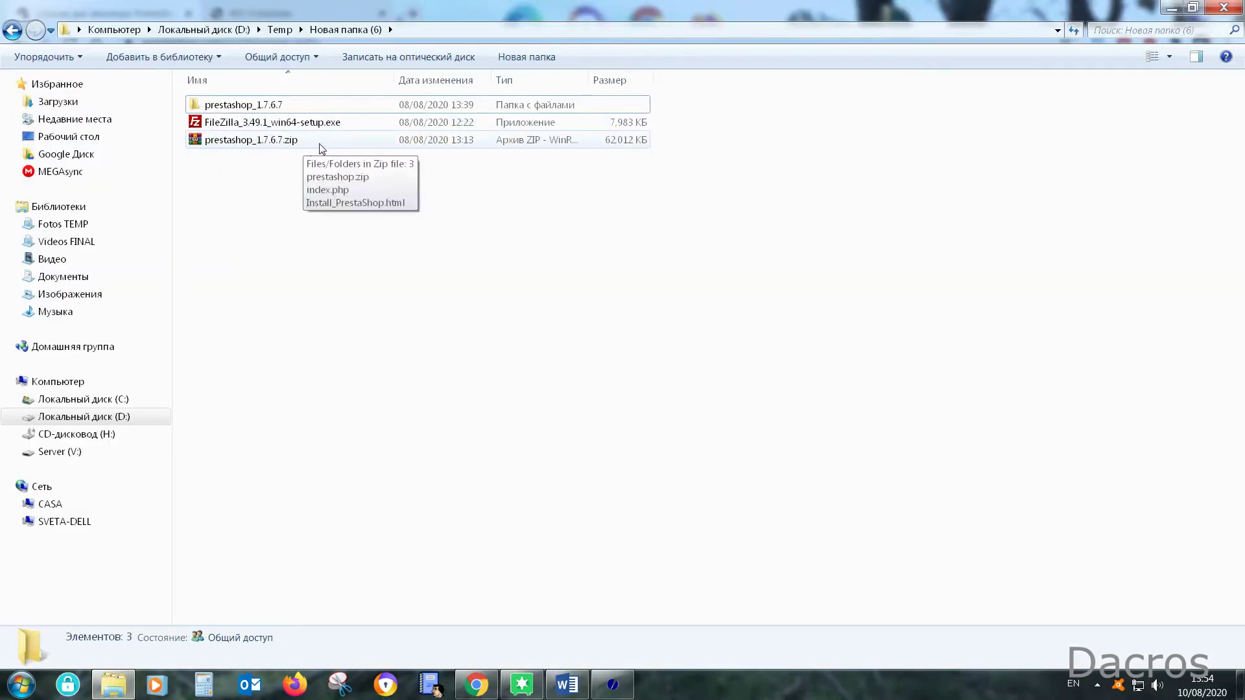
{"action": "double_click", "coordinate": [286, 144]}
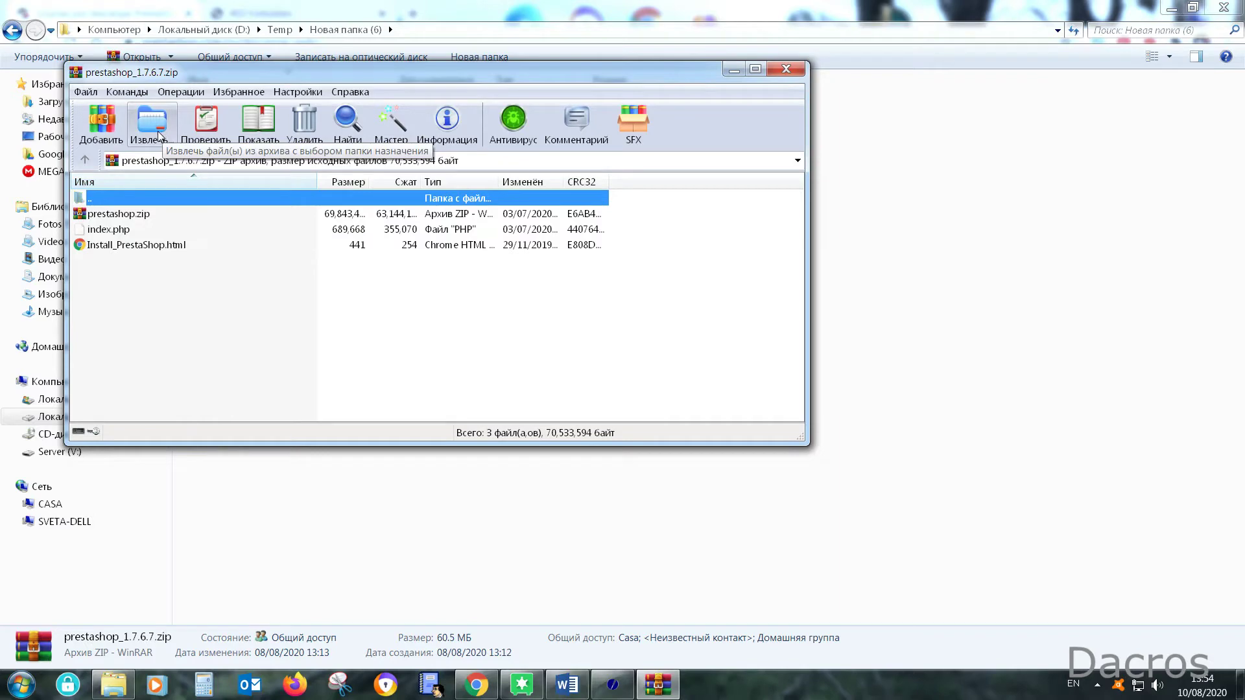
{"action": "left_click", "coordinate": [785, 68]}
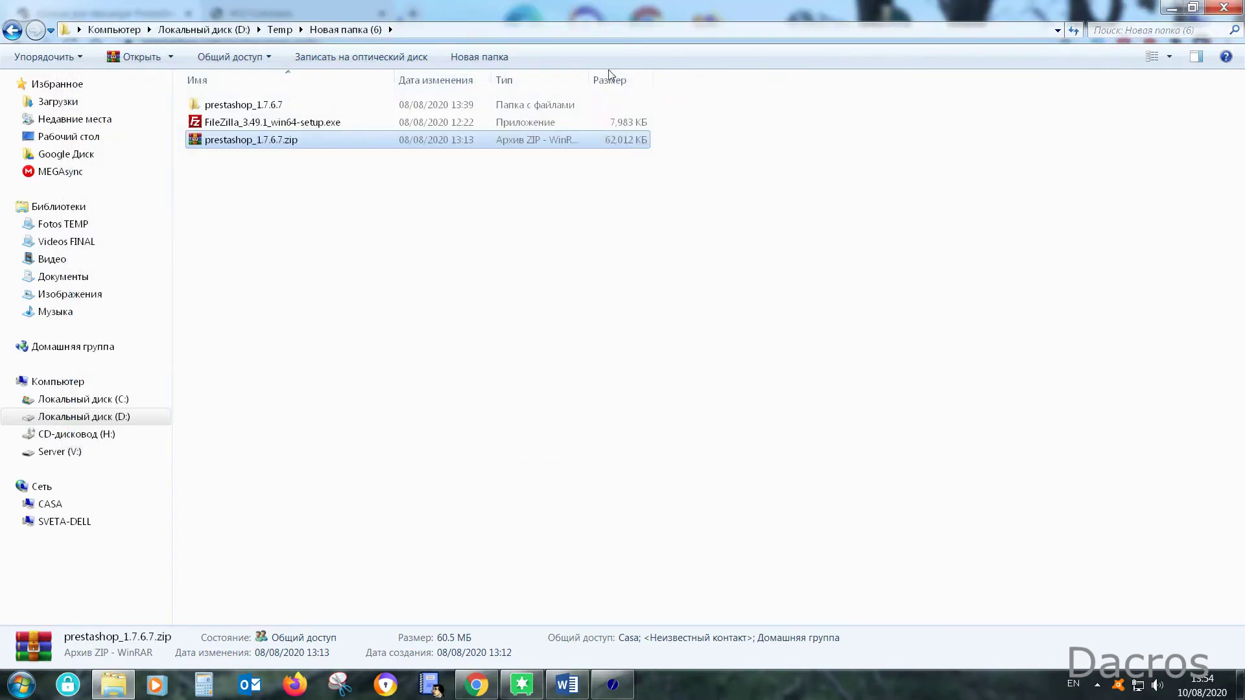
{"action": "double_click", "coordinate": [287, 107]}
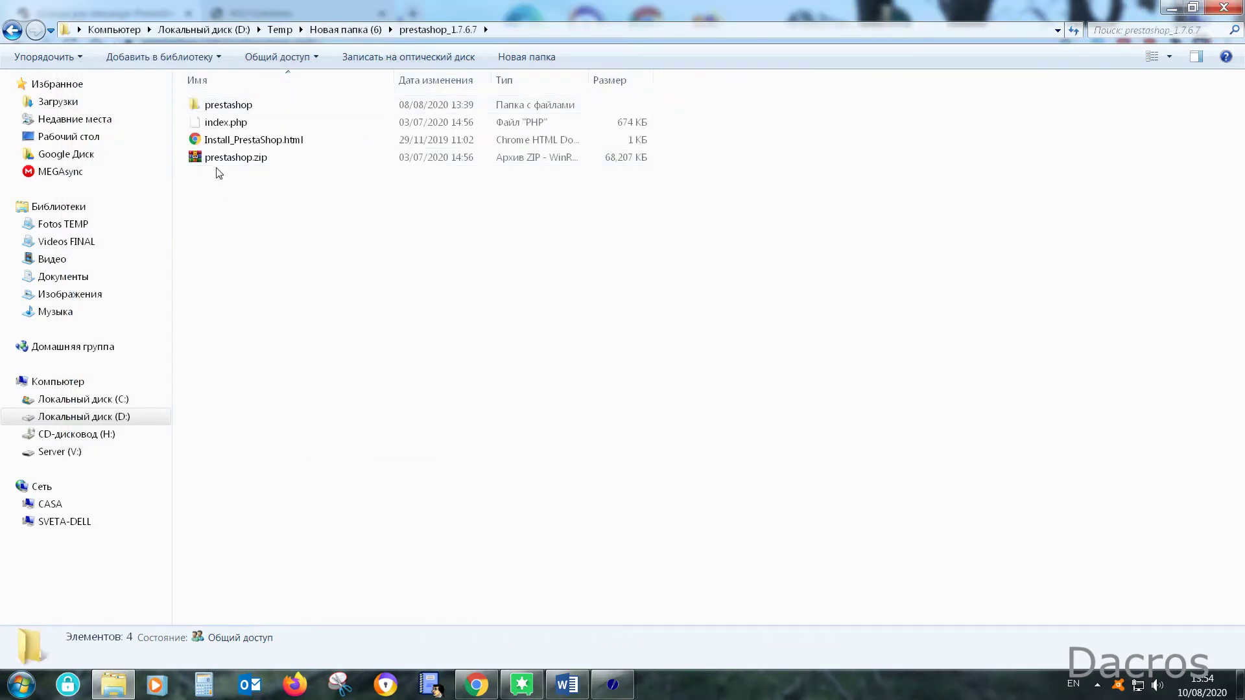
{"action": "mouse_move", "coordinate": [188, 160]}
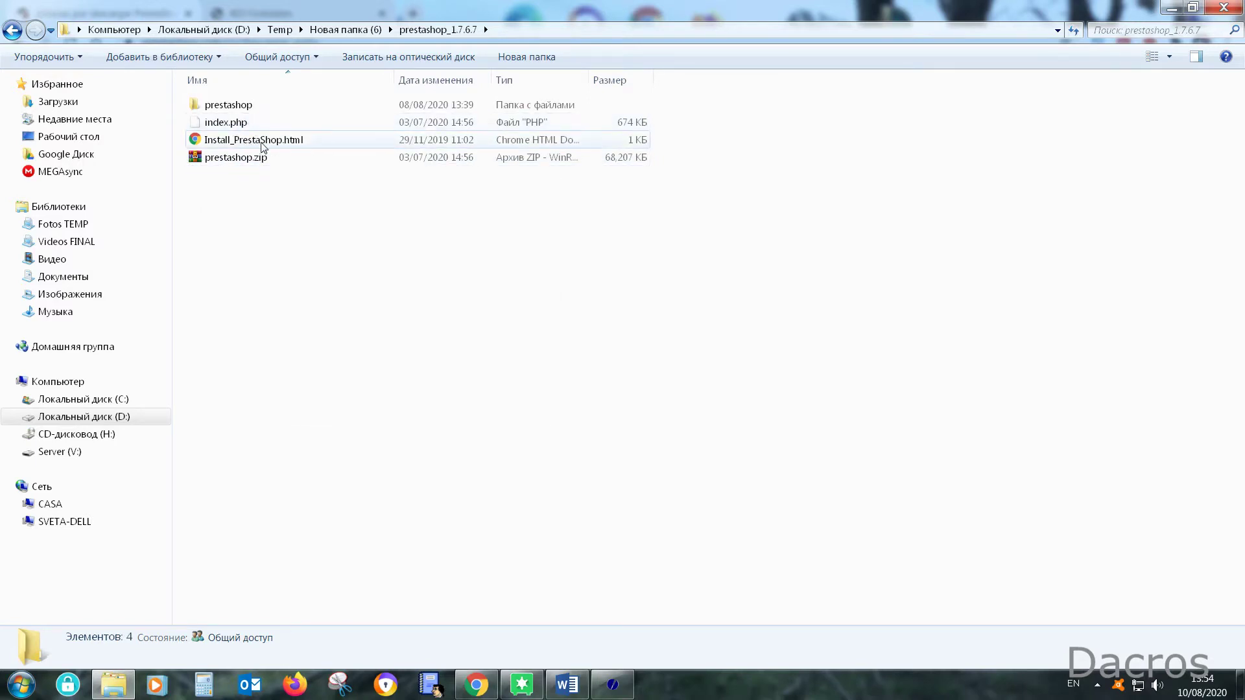
{"action": "mouse_move", "coordinate": [238, 163]}
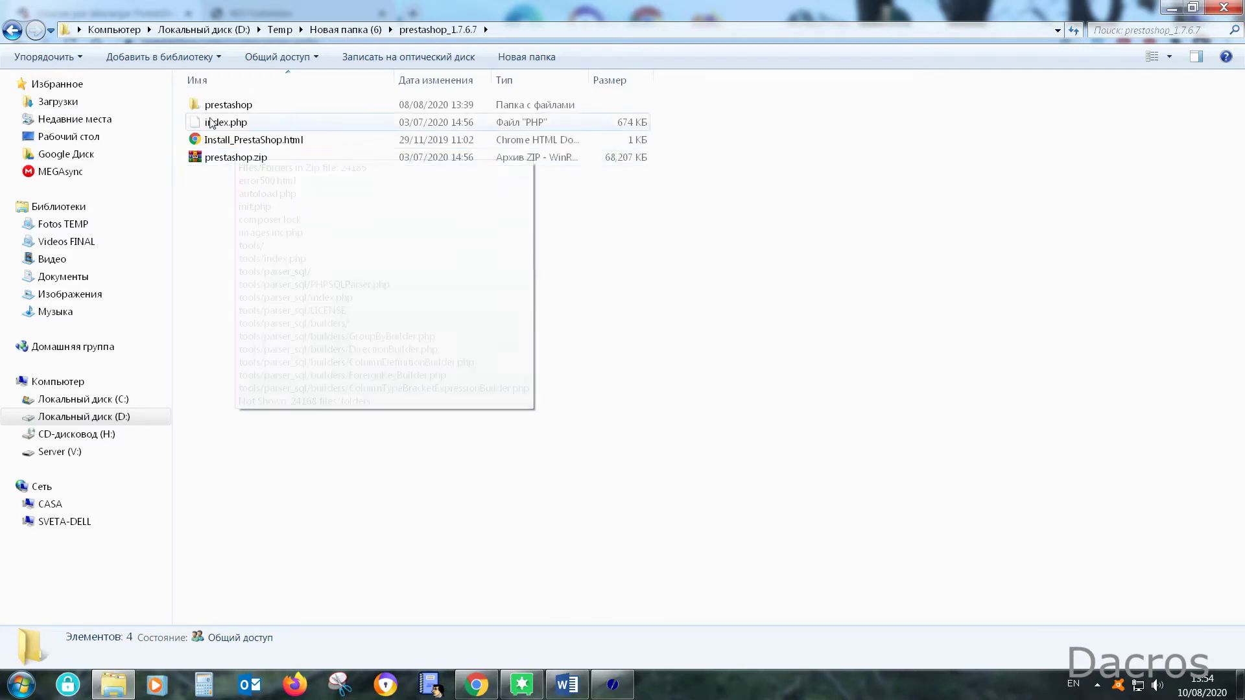
{"action": "double_click", "coordinate": [270, 107]}
{"action": "scroll", "coordinate": [707, 178], "scroll_direction": "down", "scroll_amount": 1}
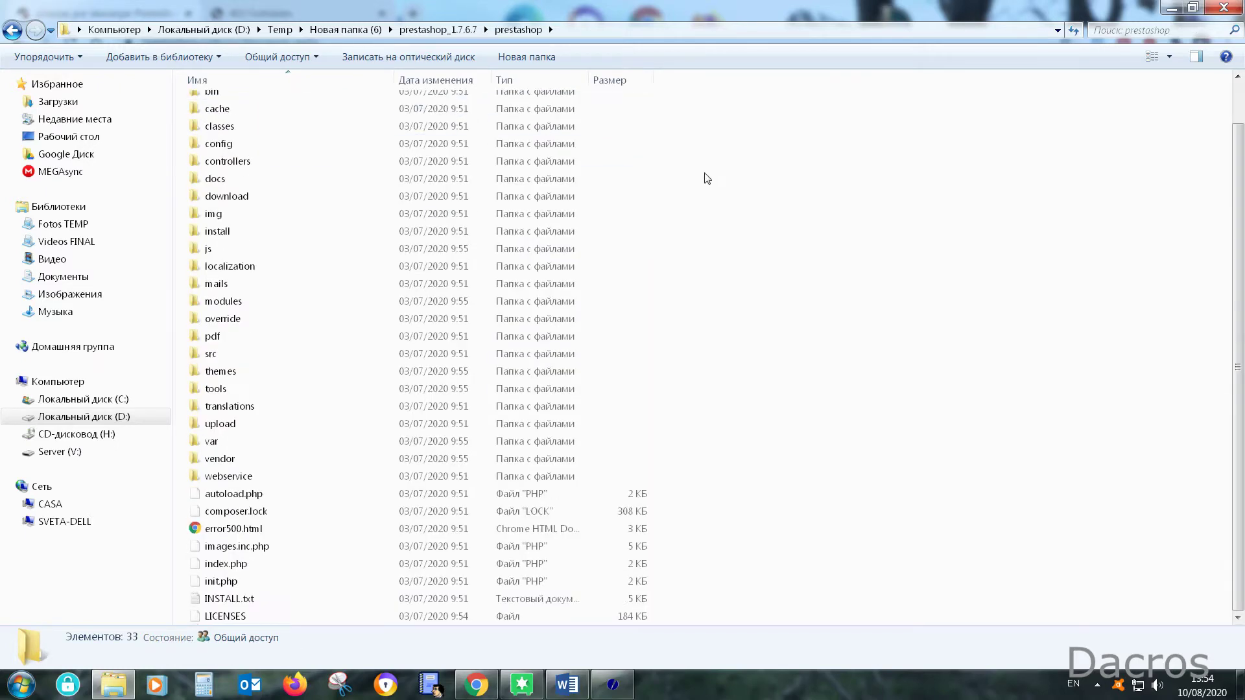
{"action": "scroll", "coordinate": [764, 408], "scroll_direction": "up", "scroll_amount": 1}
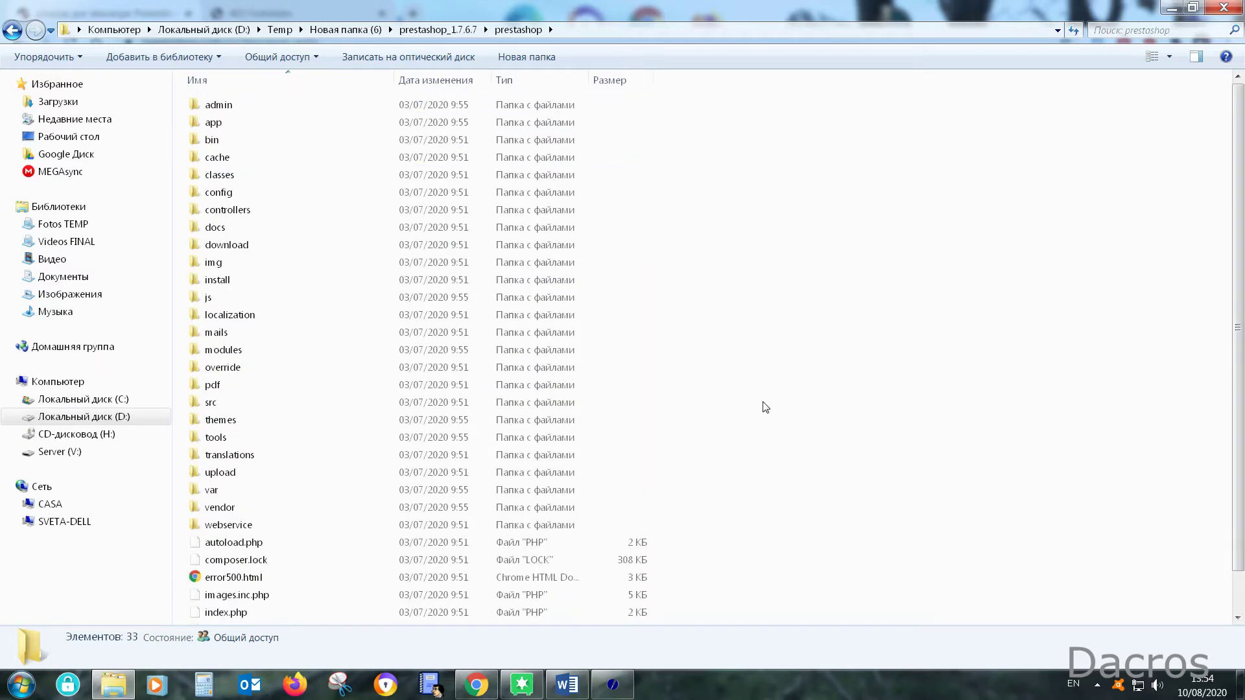
{"action": "scroll", "coordinate": [765, 410], "scroll_direction": "down", "scroll_amount": 1}
{"action": "scroll", "coordinate": [765, 407], "scroll_direction": "up", "scroll_amount": 1}
Step: Switch to Chrome, view the presta17.dacros.com.ar site page and dismiss the Windows colour scheme prompt
{"action": "left_click", "coordinate": [490, 695]}
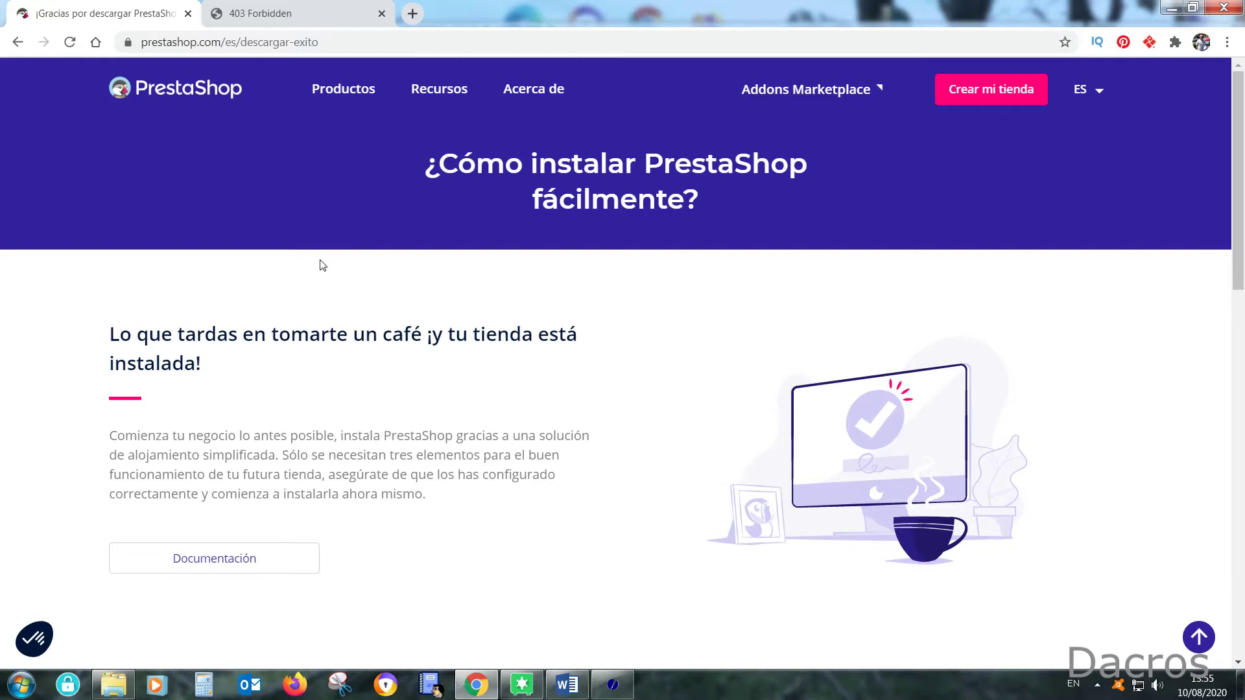
{"action": "left_click", "coordinate": [328, 23]}
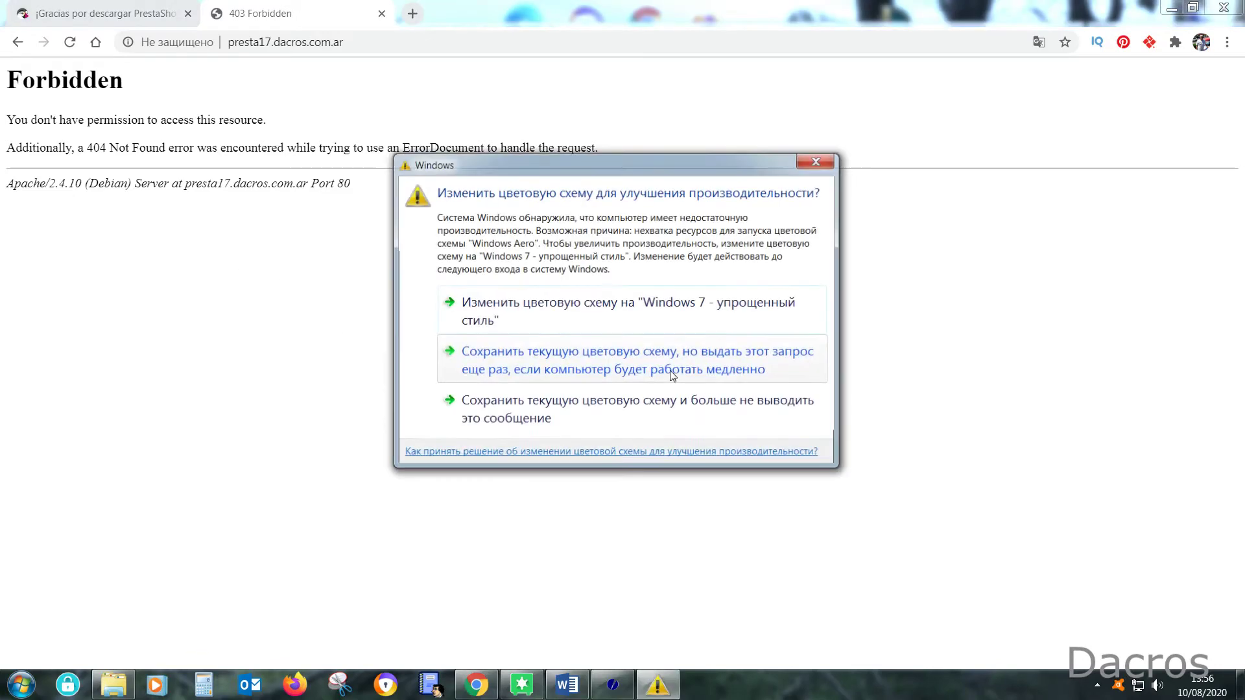
{"action": "left_click", "coordinate": [818, 162]}
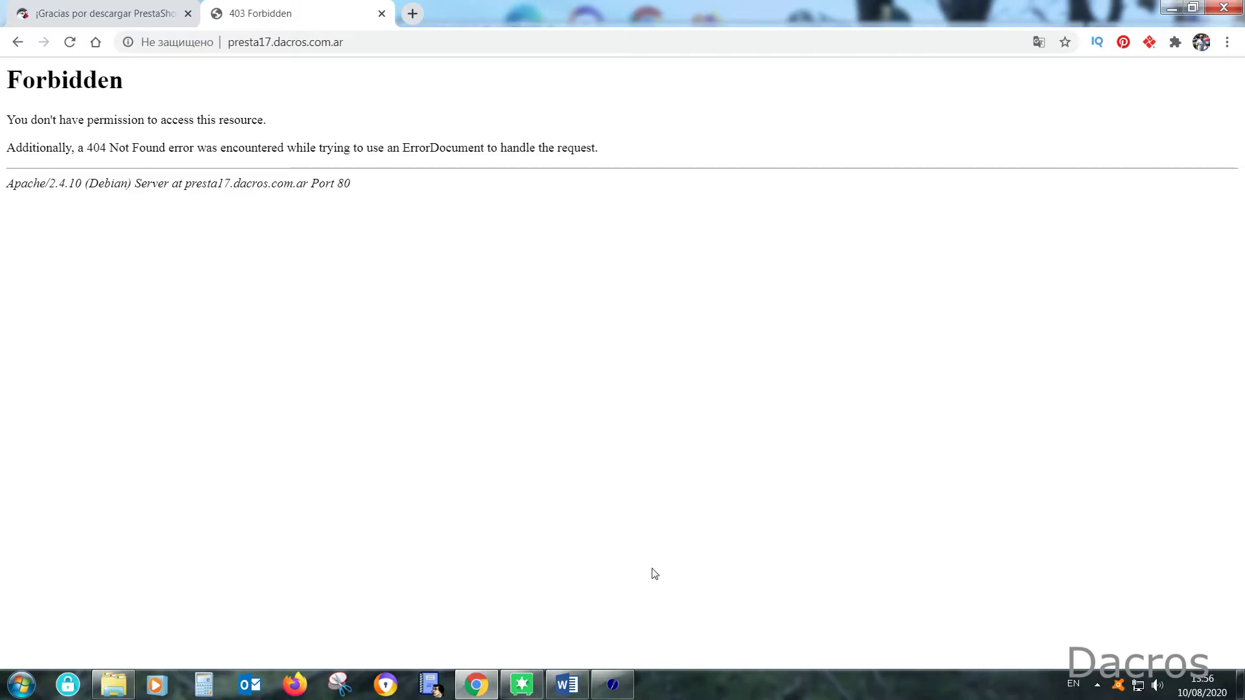
Step: Switch to Core FTP, connect to the saved presta17.dacros.com.ar site and open its web folder on the server
{"action": "mouse_move", "coordinate": [632, 689]}
{"action": "left_click", "coordinate": [622, 692]}
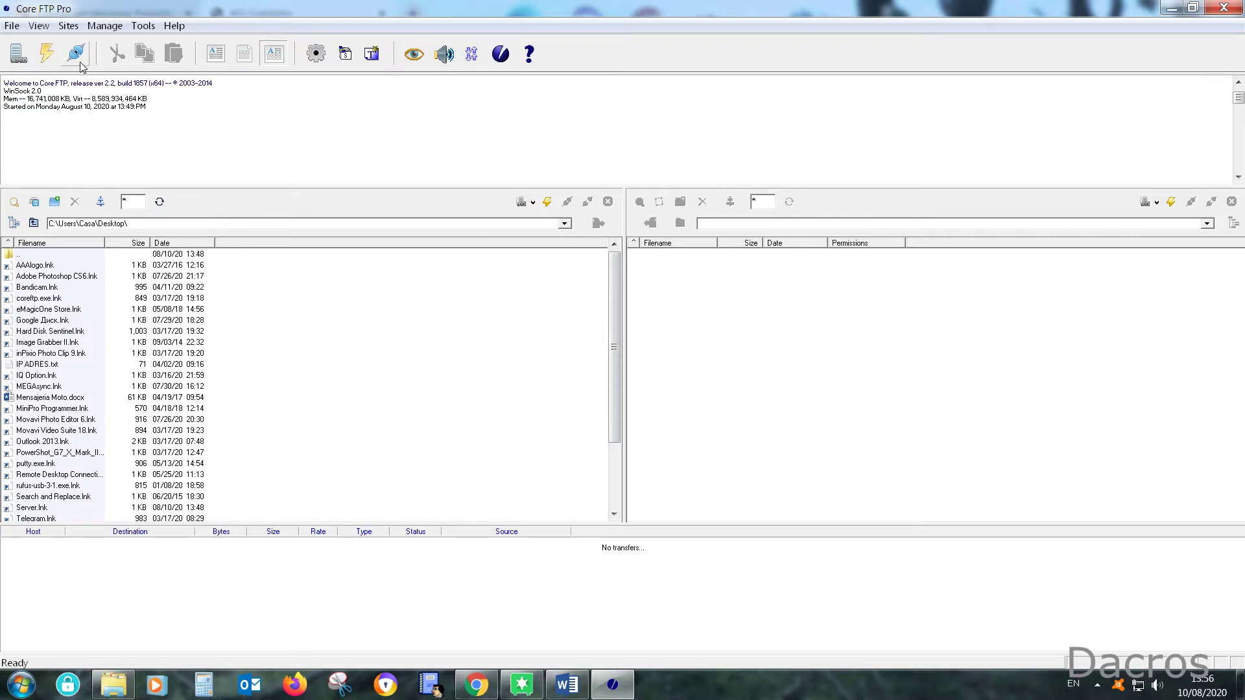
{"action": "left_click", "coordinate": [18, 58]}
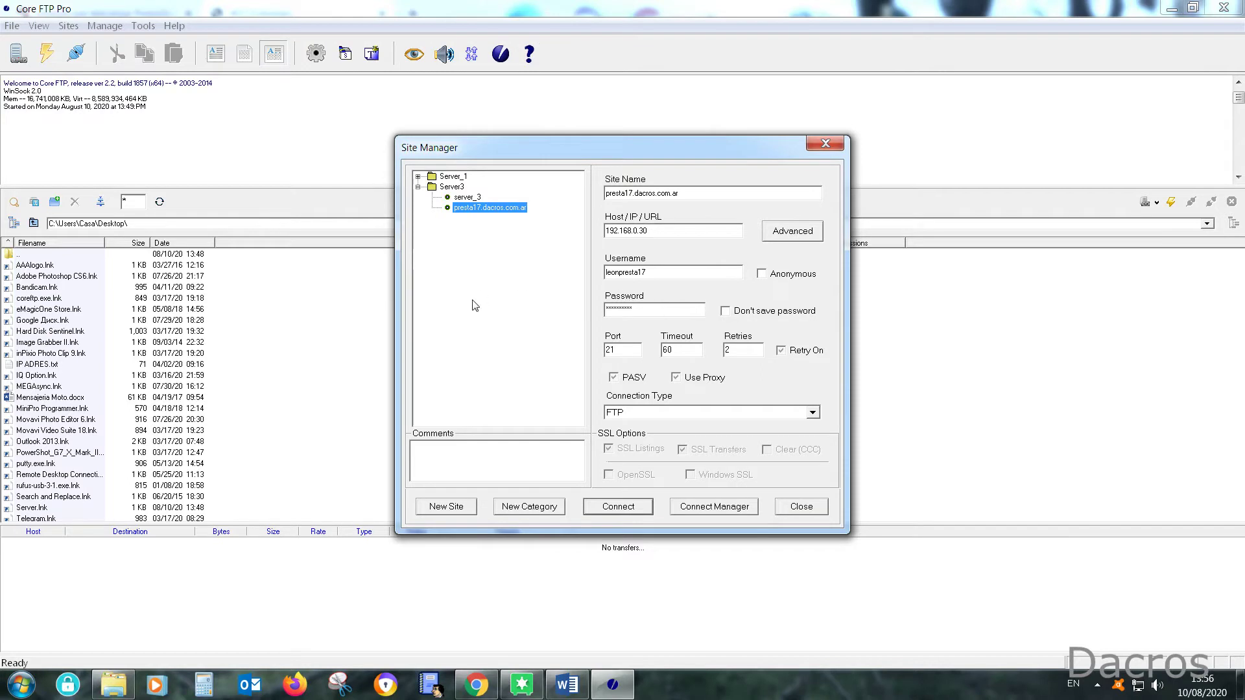
{"action": "left_click", "coordinate": [620, 507]}
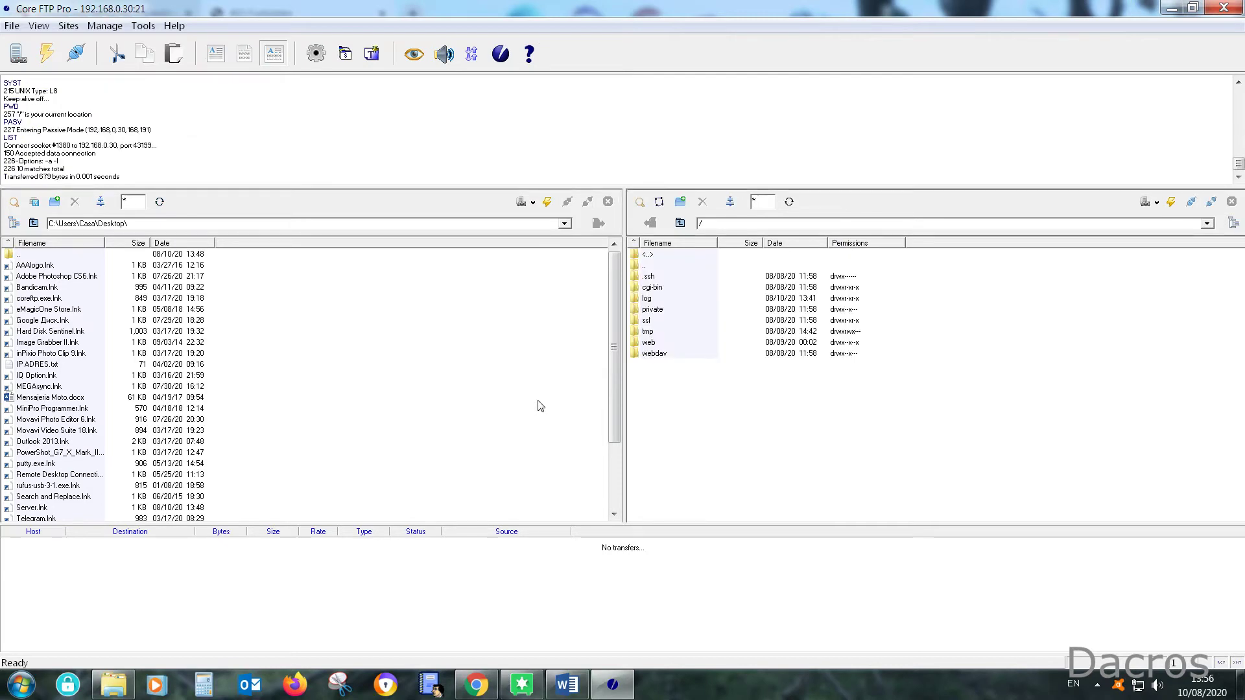
{"action": "double_click", "coordinate": [650, 343]}
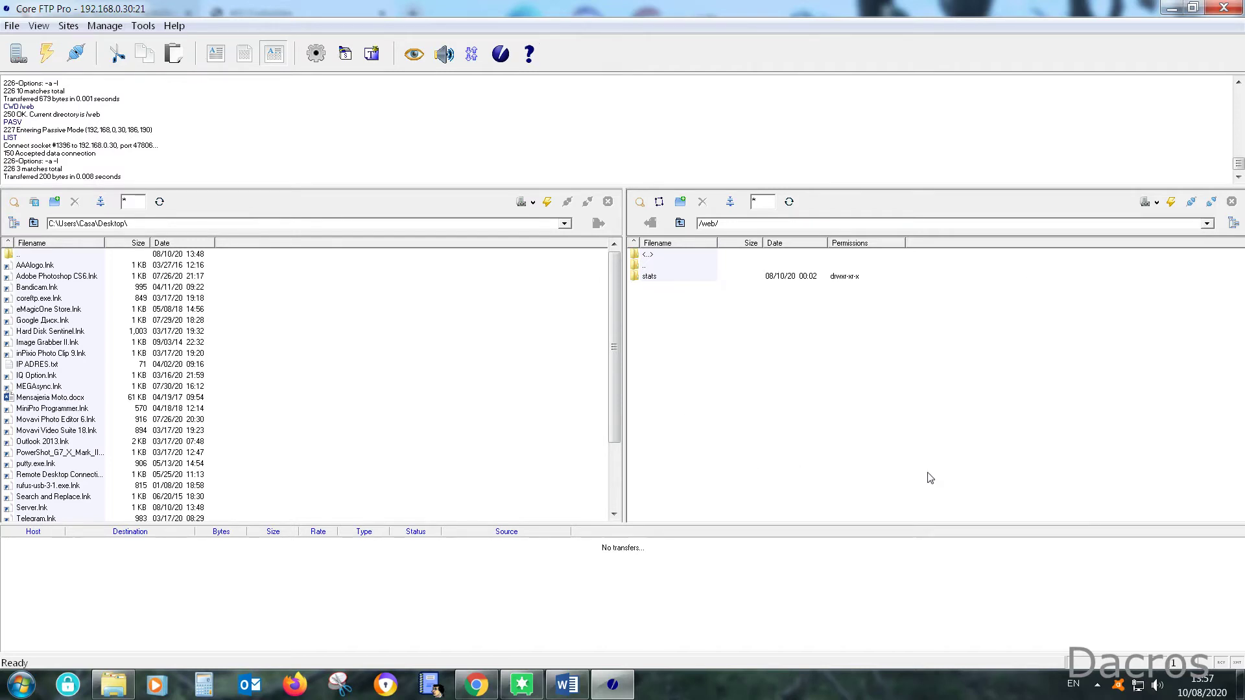
Step: Set the local directory to the extracted files in D:\Temp\Новая папка (6)\prestashop_1.7.6.7\prestashop
{"action": "left_click", "coordinate": [19, 227]}
{"action": "double_click", "coordinate": [38, 130]}
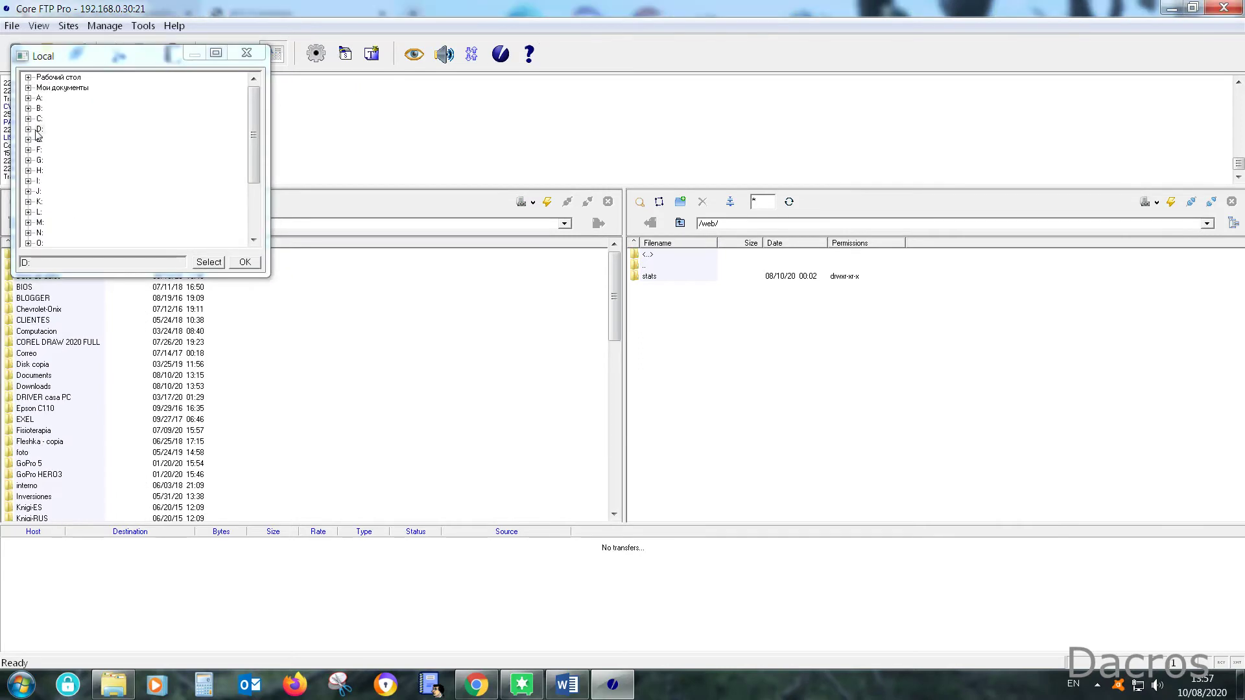
{"action": "left_click", "coordinate": [241, 263]}
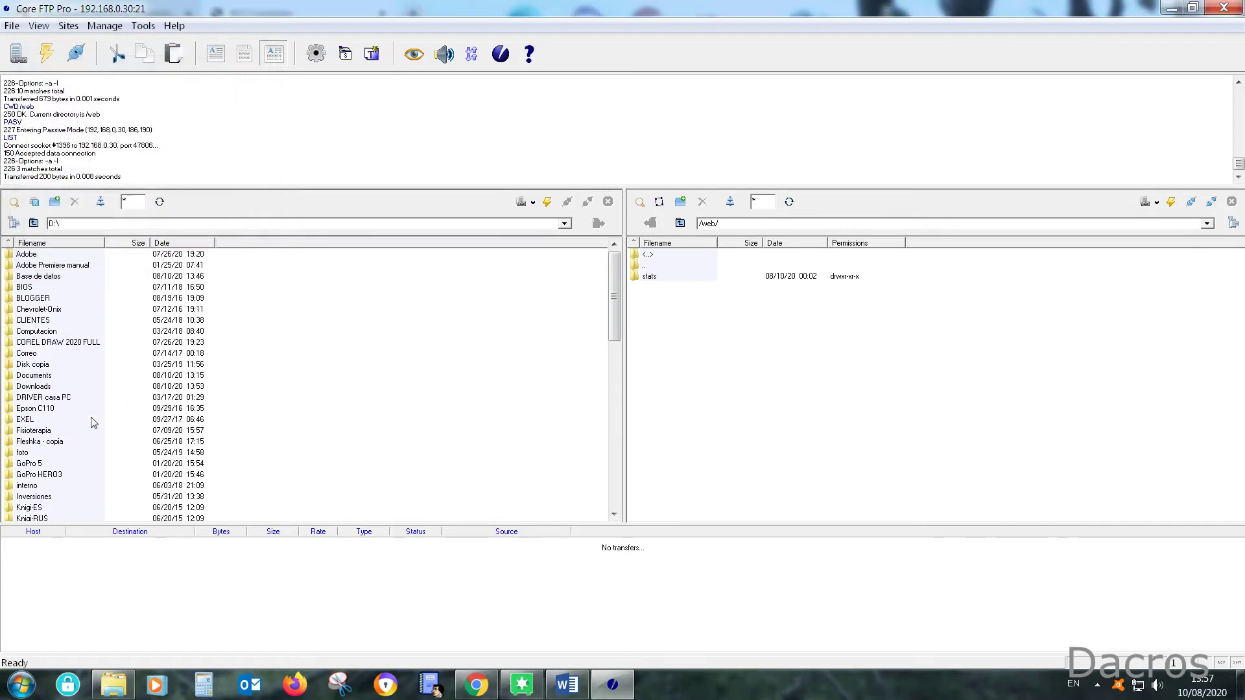
{"action": "left_click_drag", "start_coordinate": [614, 300], "coordinate": [619, 408]}
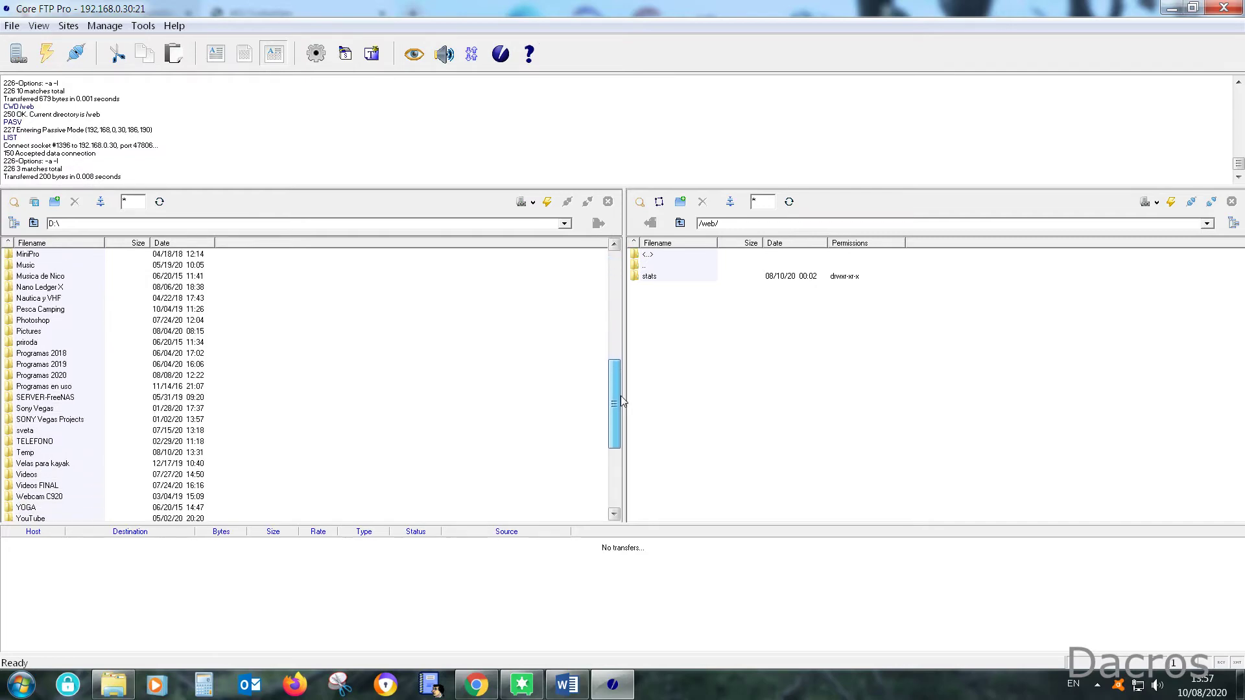
{"action": "double_click", "coordinate": [37, 454]}
{"action": "left_click", "coordinate": [57, 344]}
{"action": "double_click", "coordinate": [57, 343]}
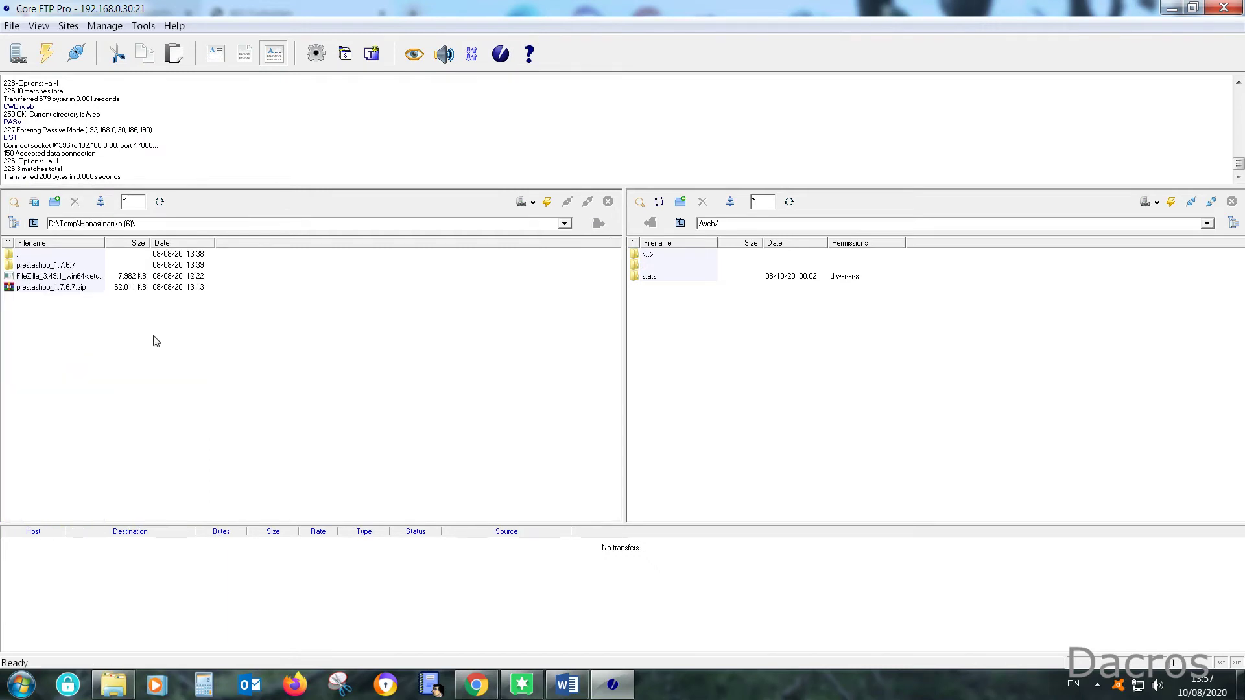
{"action": "double_click", "coordinate": [54, 265]}
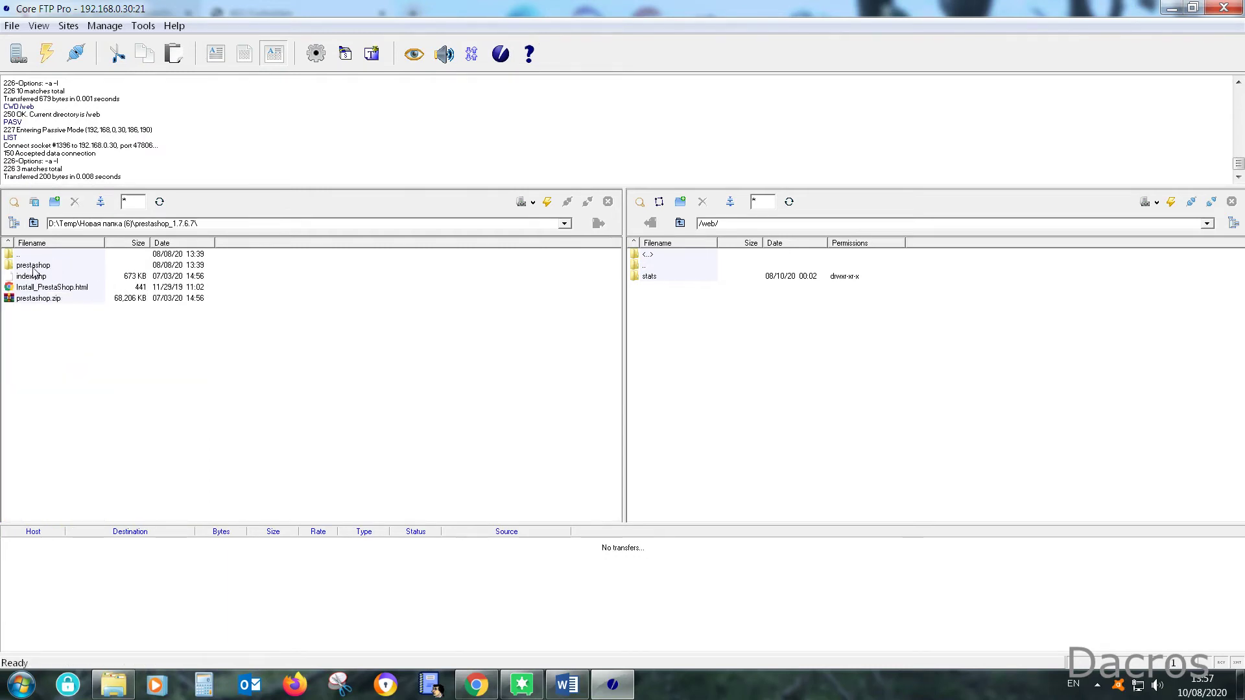
{"action": "double_click", "coordinate": [34, 265]}
Step: Upload all local PrestaShop folders and files, from admin through LICENSES, to the server's /web/ directory
{"action": "left_click", "coordinate": [33, 267]}
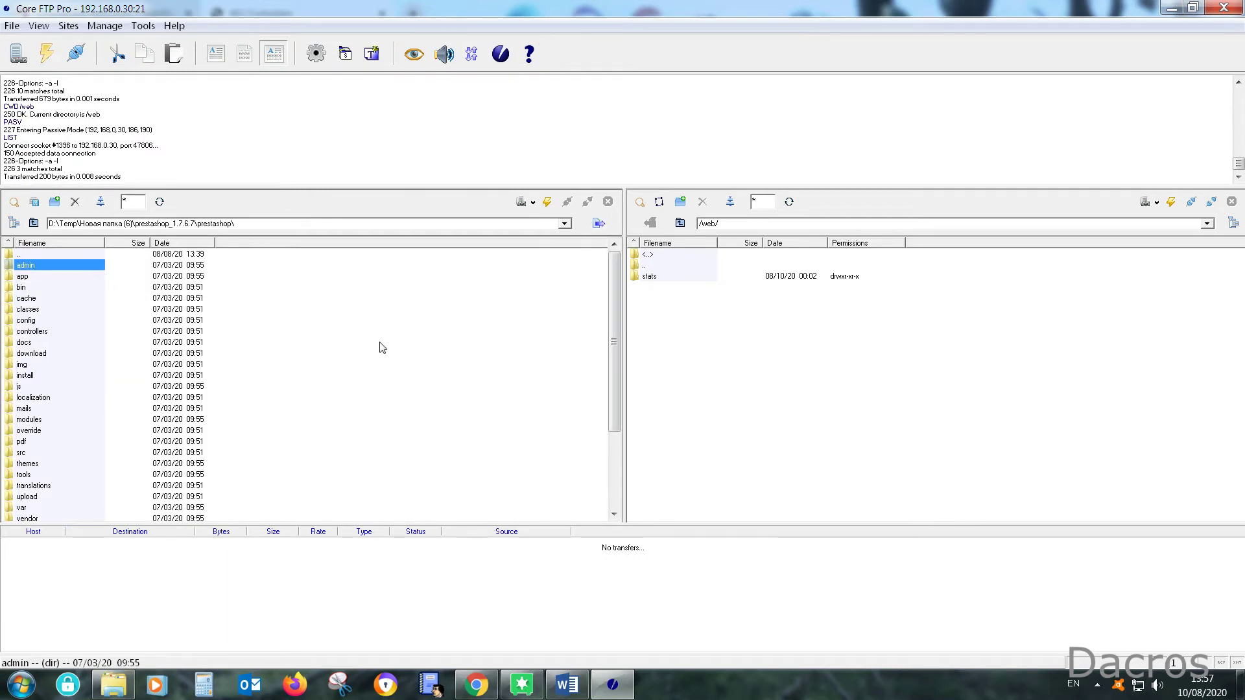
{"action": "scroll", "coordinate": [381, 347], "scroll_direction": "down", "scroll_amount": 4}
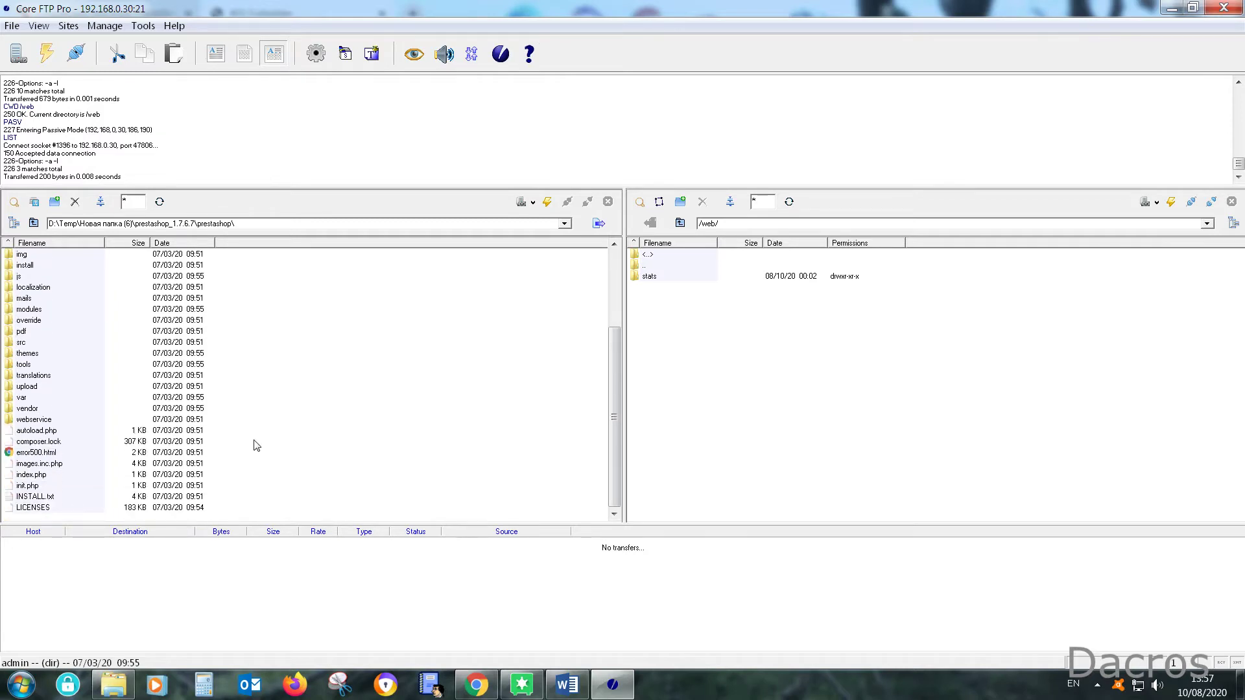
{"action": "left_click", "coordinate": [53, 510], "text": "shift"}
{"action": "right_click", "coordinate": [60, 368]}
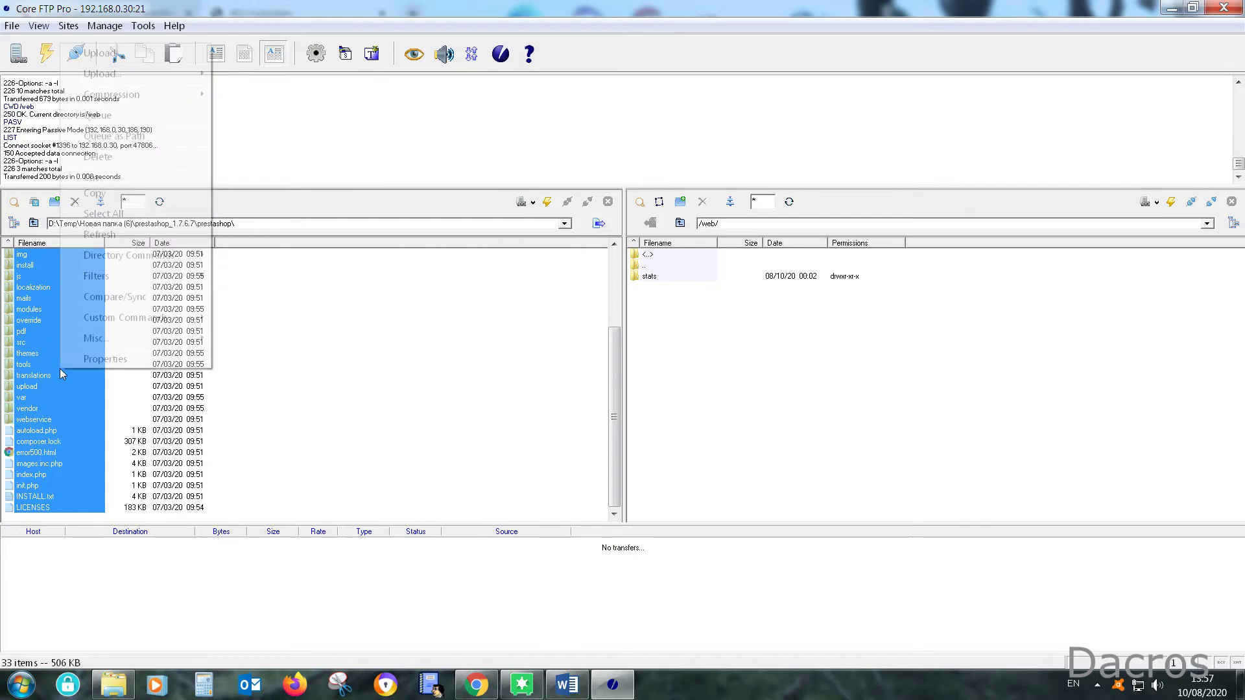
{"action": "left_click", "coordinate": [109, 52]}
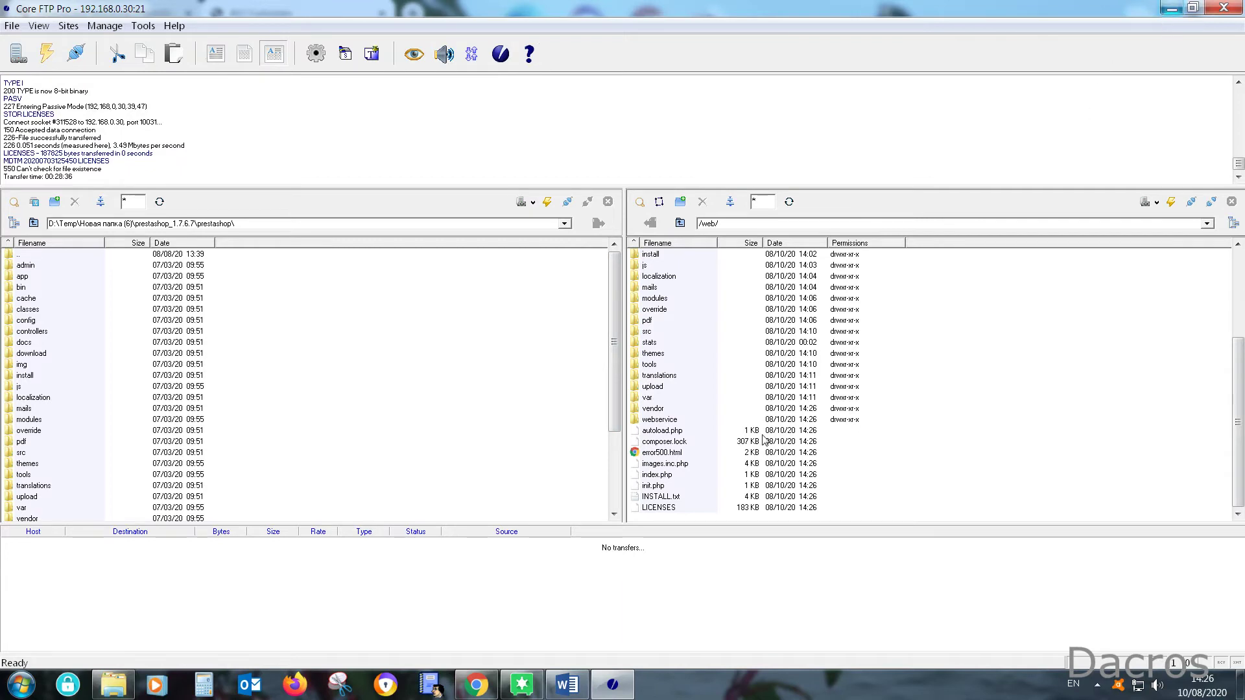
Step: Switch to Chrome, reload presta17.dacros.com.ar to launch the PrestaShop installer, and dismiss the translation offer
{"action": "left_click", "coordinate": [477, 684]}
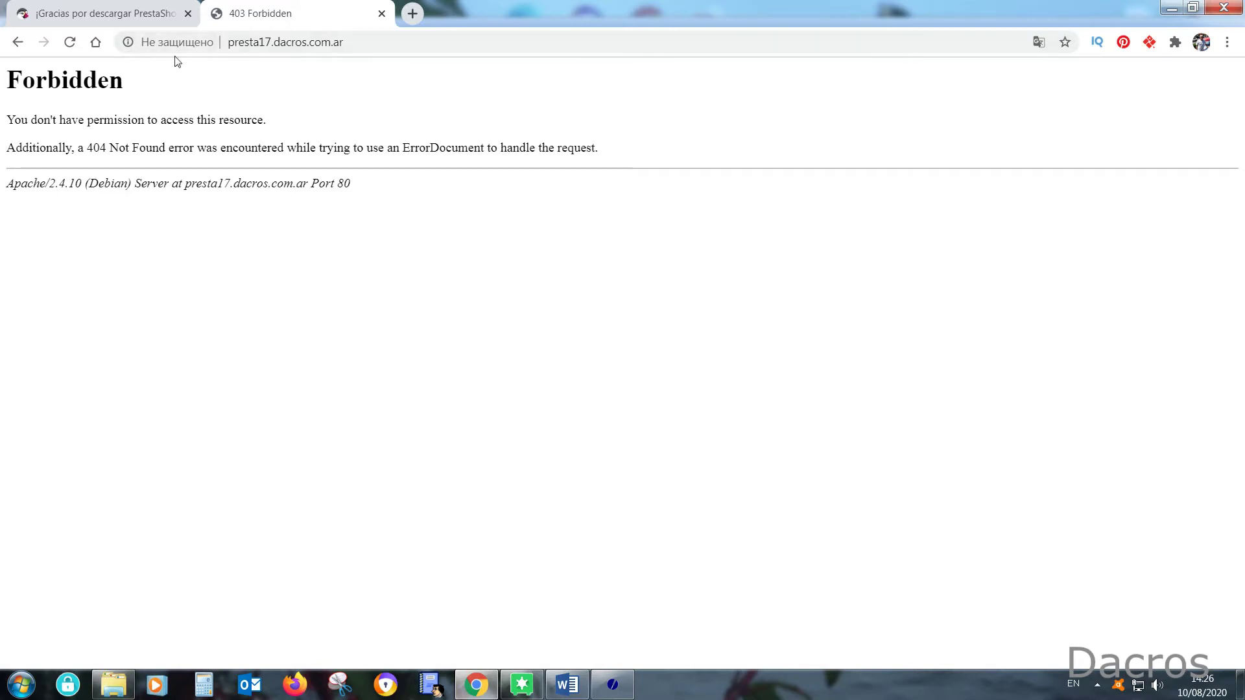
{"action": "left_click", "coordinate": [71, 47]}
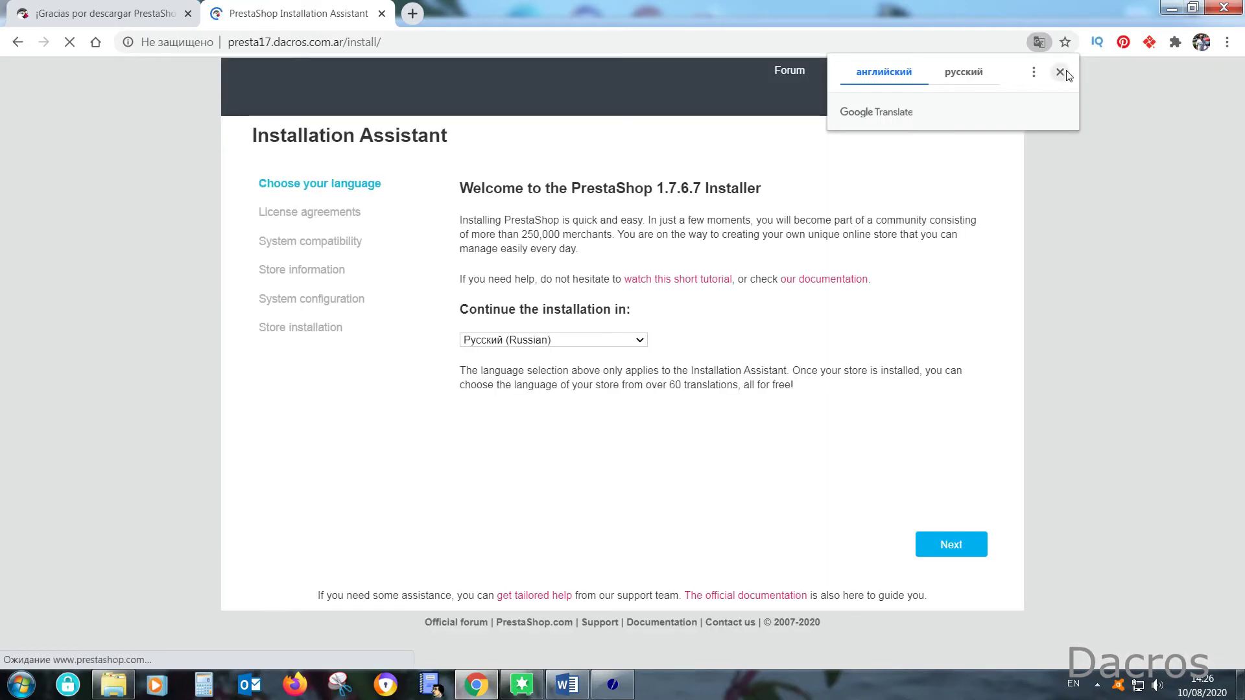
{"action": "left_click", "coordinate": [1060, 72]}
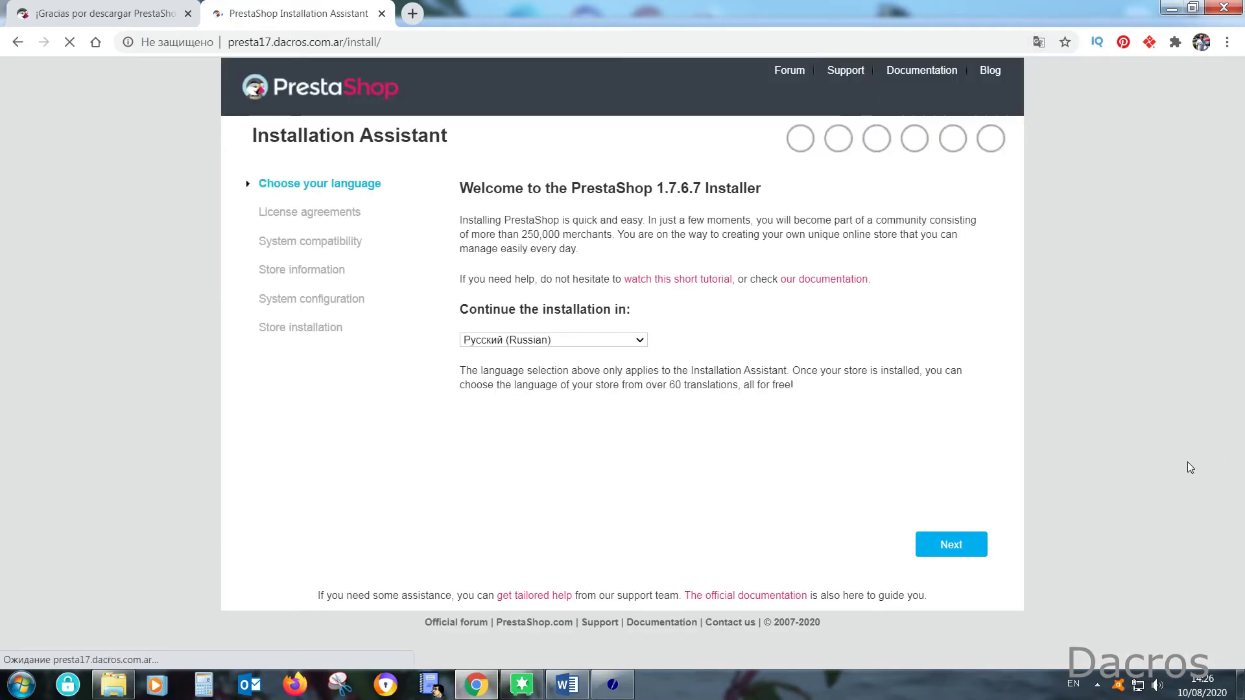
Step: Set the installer language to Español (Spanish), then accept the license terms and continue to the store information
{"action": "left_click", "coordinate": [640, 342]}
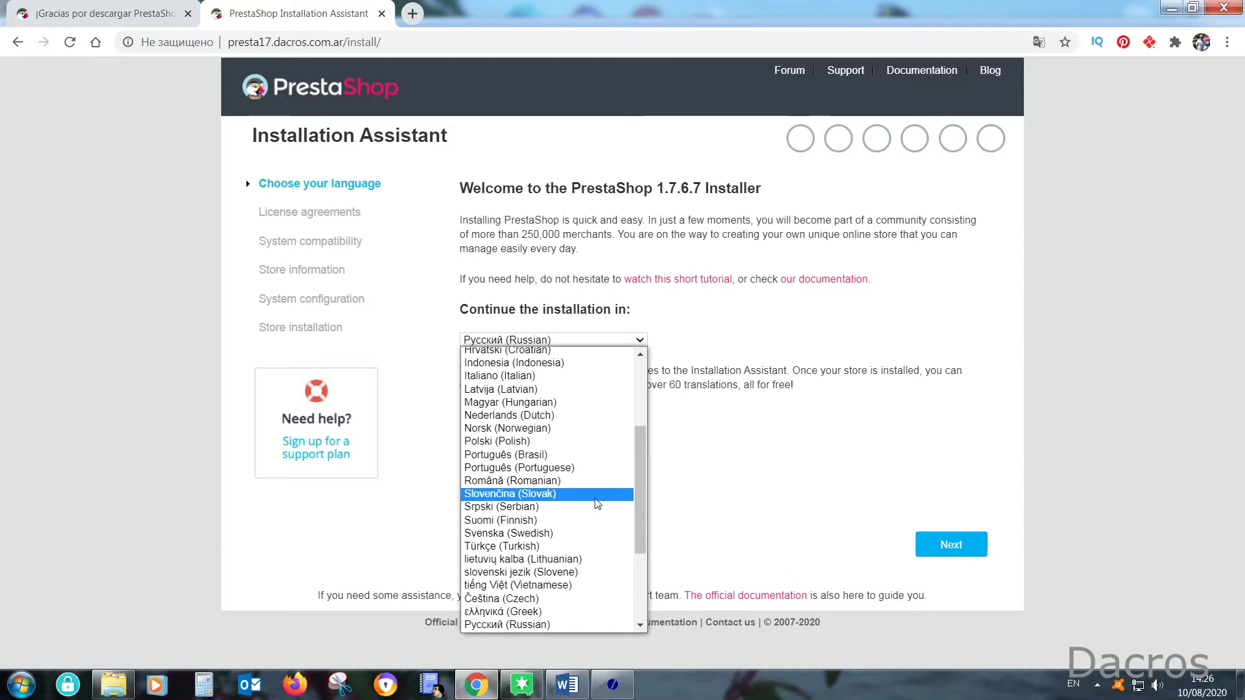
{"action": "scroll", "coordinate": [597, 503], "scroll_direction": "up", "scroll_amount": 3}
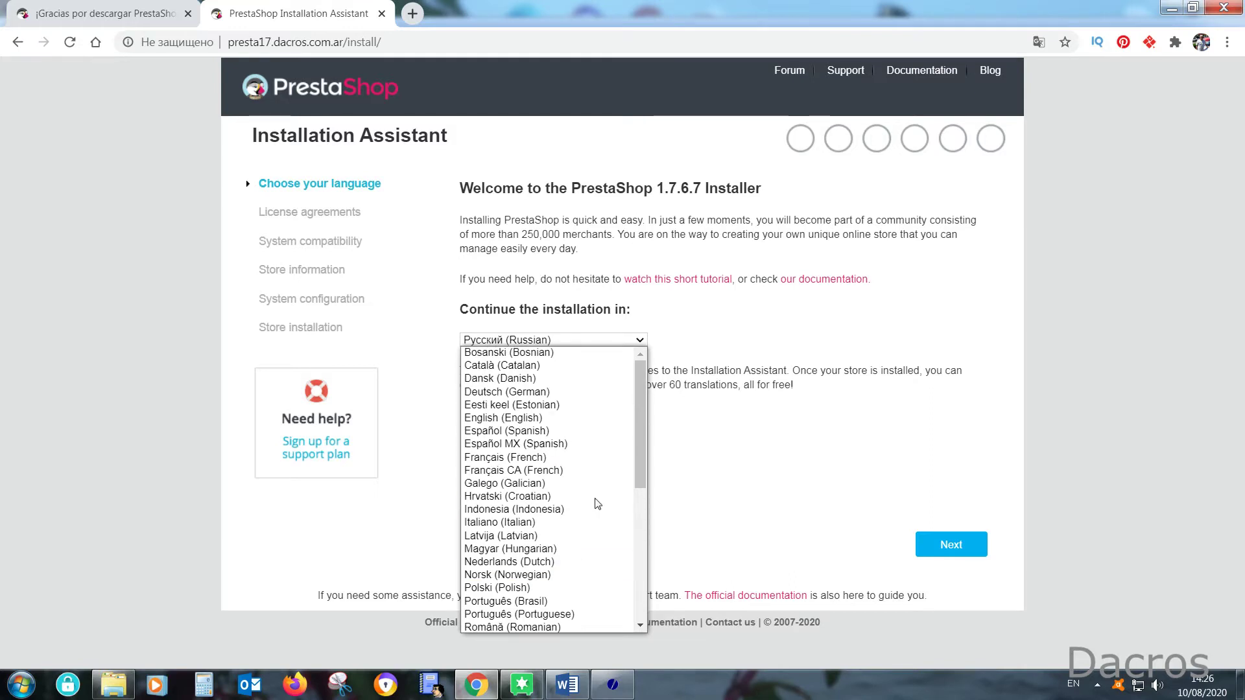
{"action": "left_click", "coordinate": [615, 435]}
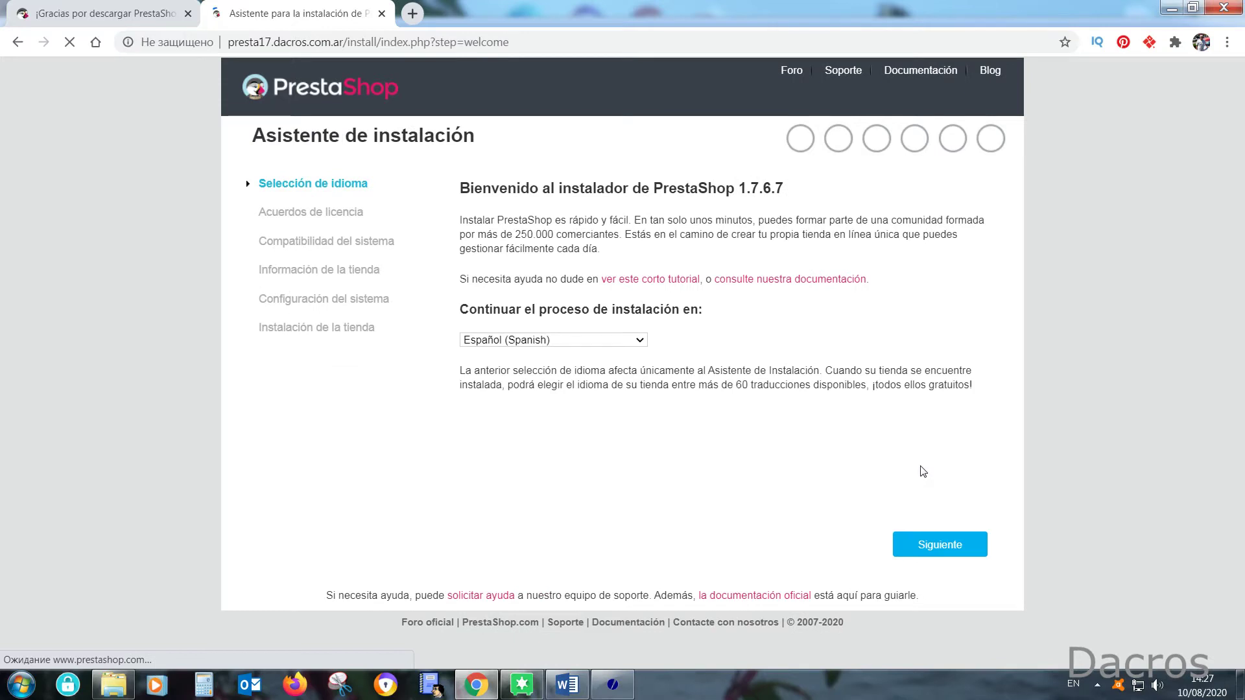
{"action": "left_click", "coordinate": [964, 544]}
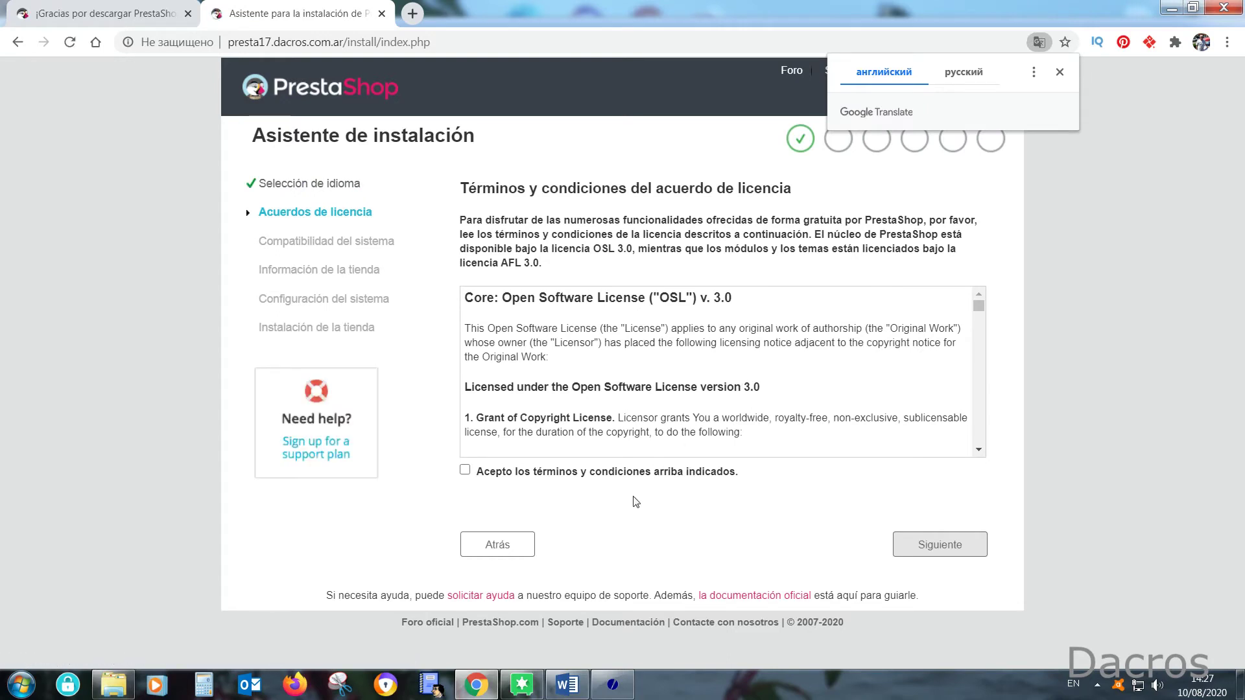
{"action": "left_click", "coordinate": [465, 473]}
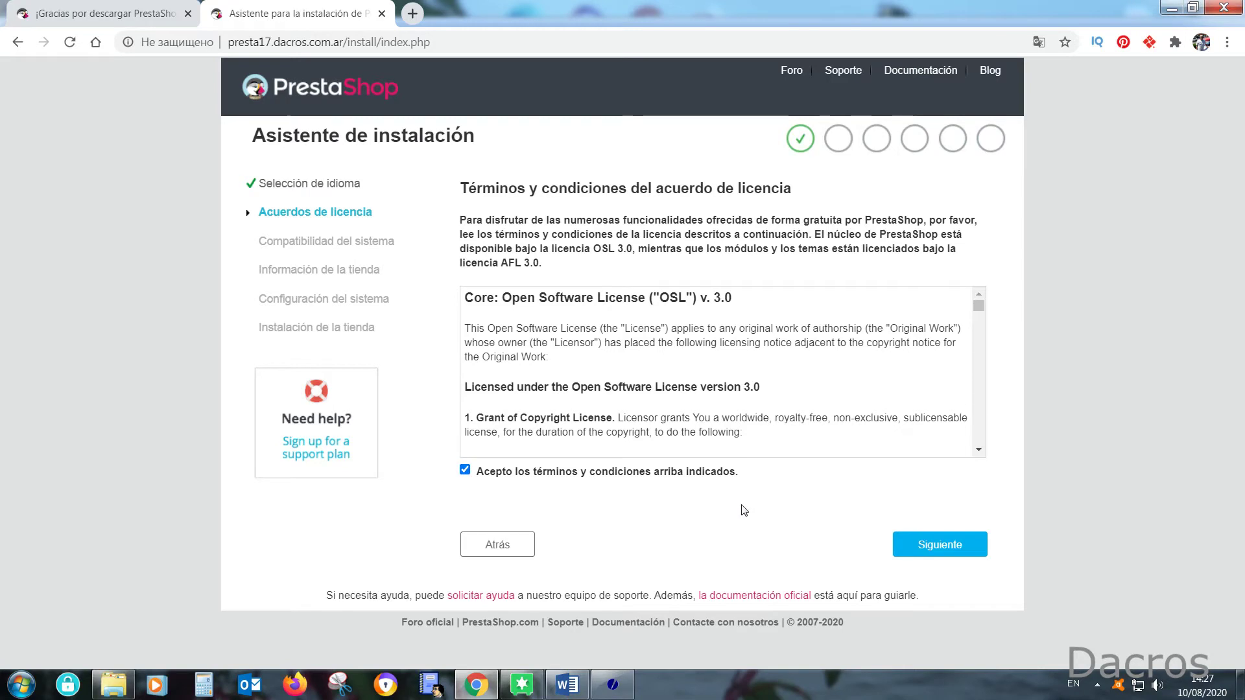
{"action": "left_click", "coordinate": [949, 546]}
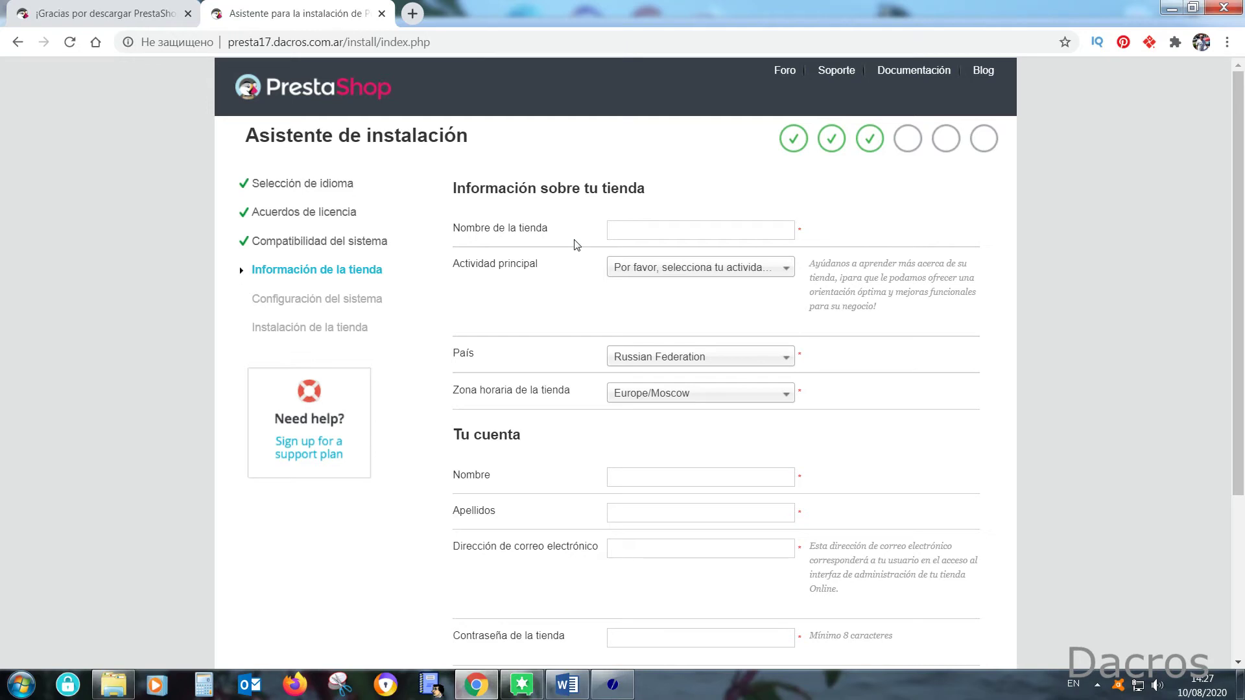
Step: Name the store "Tienda de pueba" and set its main activity to Calzado y Complementos
{"action": "left_click", "coordinate": [638, 228]}
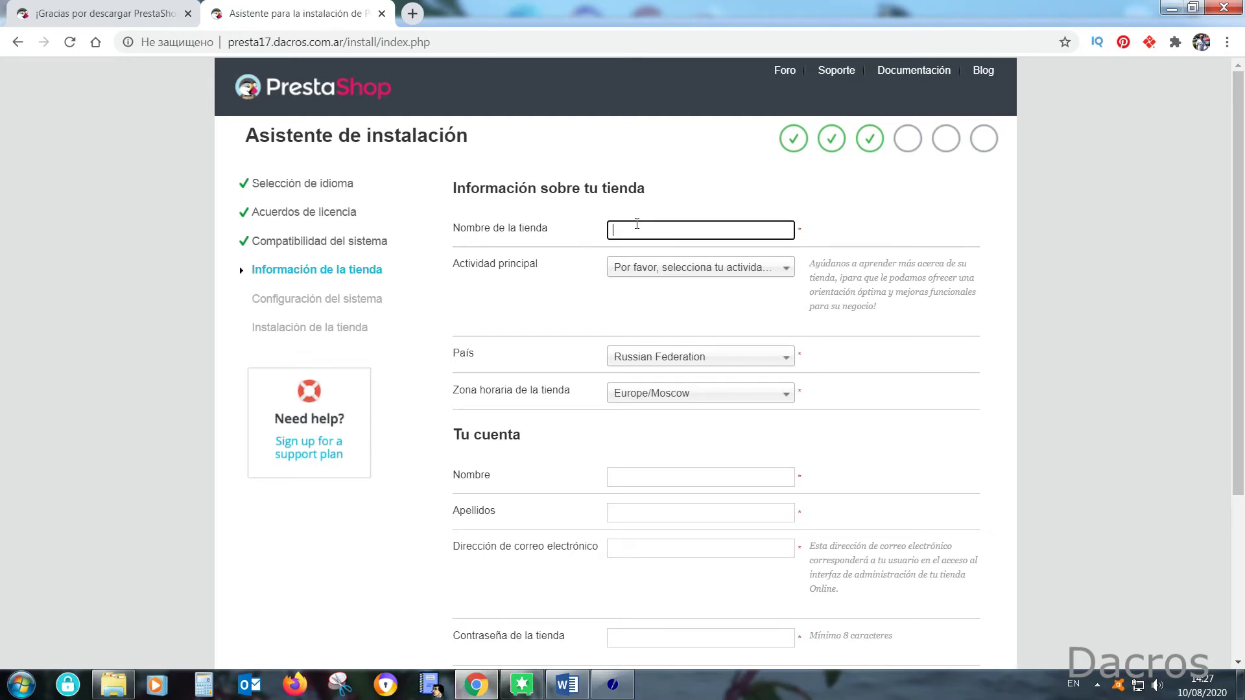
{"action": "type", "text": "Tienda de pueba"}
{"action": "left_click", "coordinate": [1006, 283]}
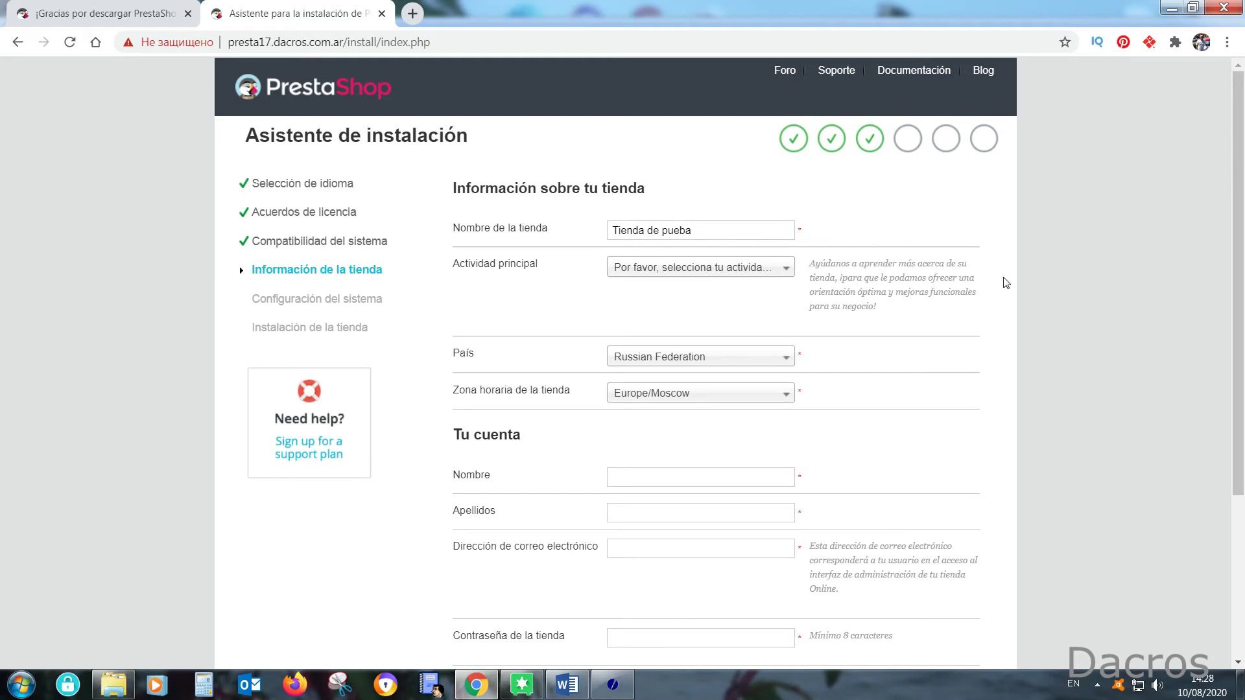
{"action": "left_click", "coordinate": [781, 269]}
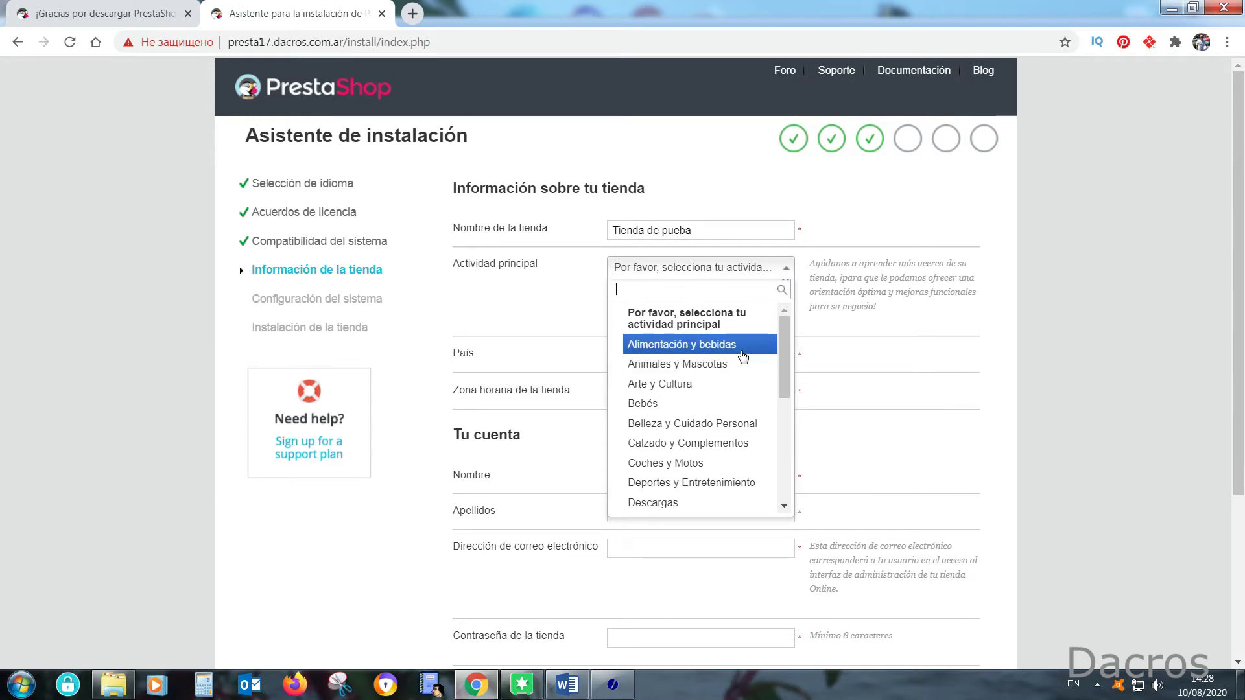
{"action": "left_click", "coordinate": [717, 443]}
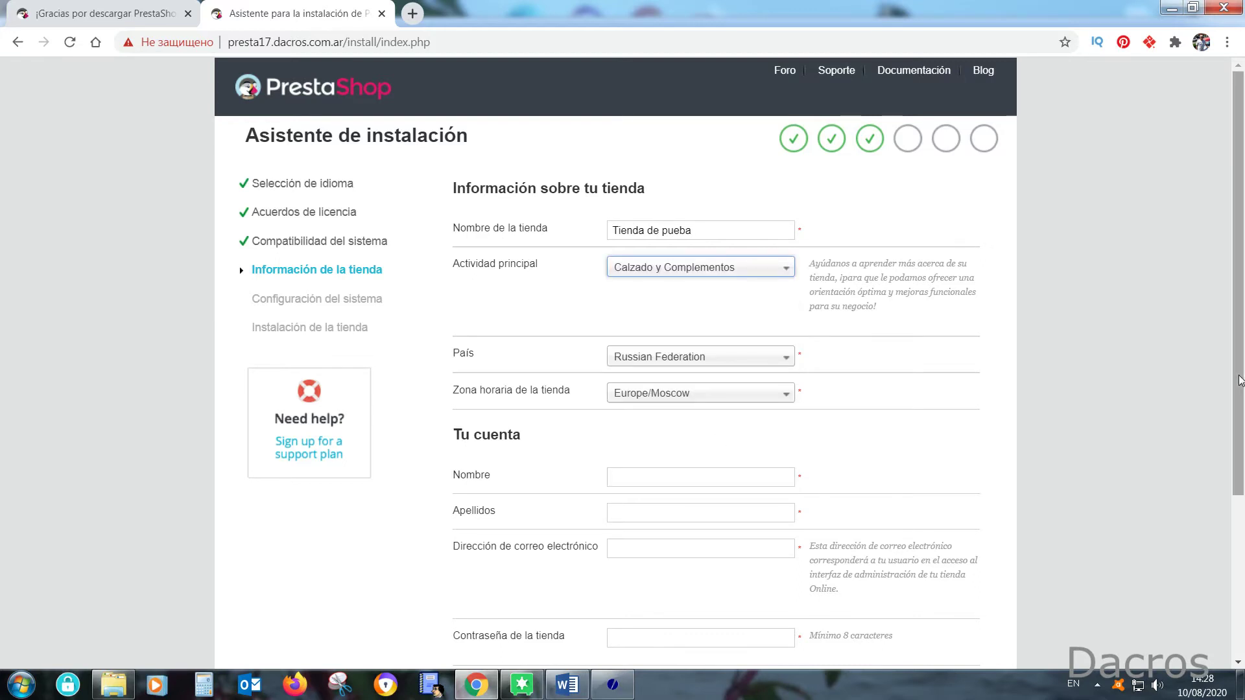
Step: Set the store's country to Argentina
{"action": "left_click", "coordinate": [773, 358]}
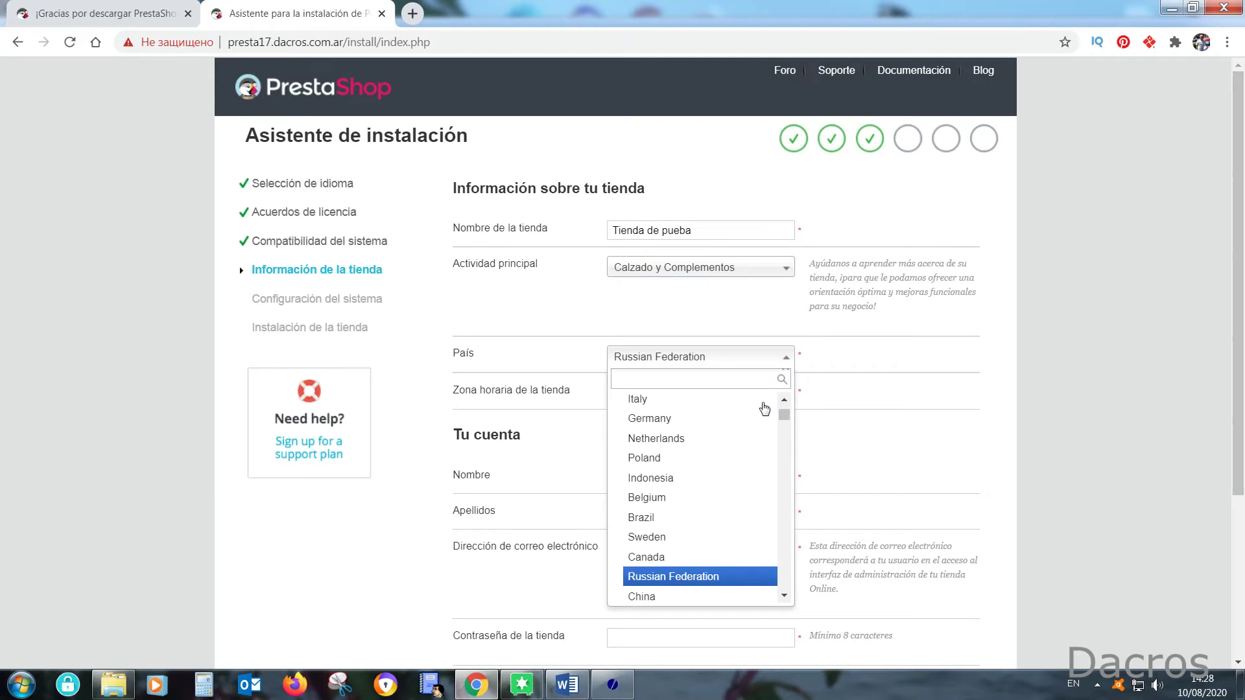
{"action": "scroll", "coordinate": [764, 409], "scroll_direction": "up", "scroll_amount": 3}
{"action": "scroll", "coordinate": [777, 479], "scroll_direction": "down", "scroll_amount": 3}
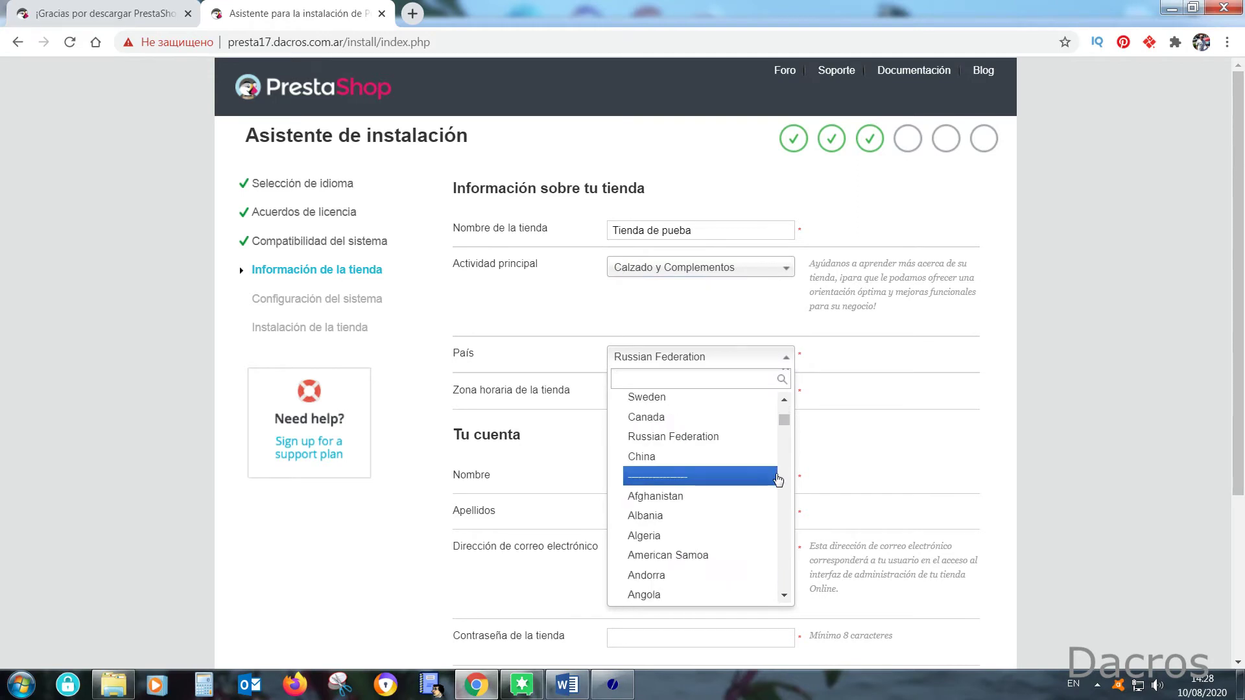
{"action": "scroll", "coordinate": [727, 556], "scroll_direction": "down", "scroll_amount": 2}
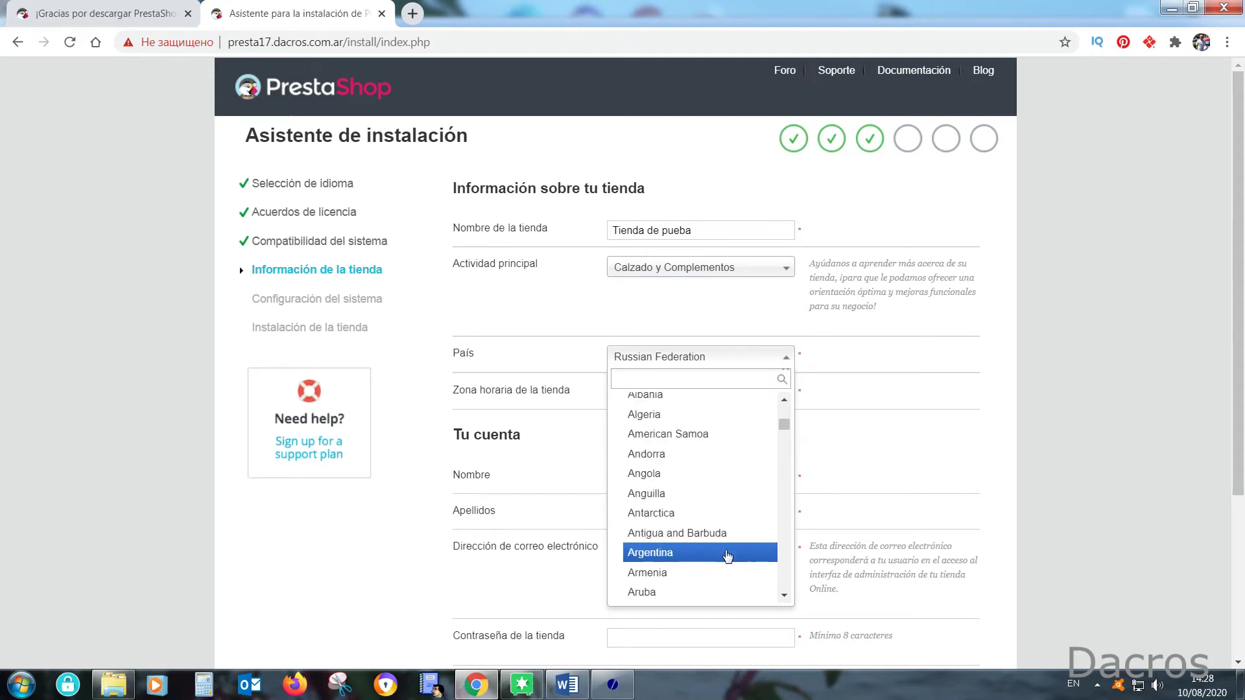
{"action": "scroll", "coordinate": [727, 557], "scroll_direction": "down", "scroll_amount": 2}
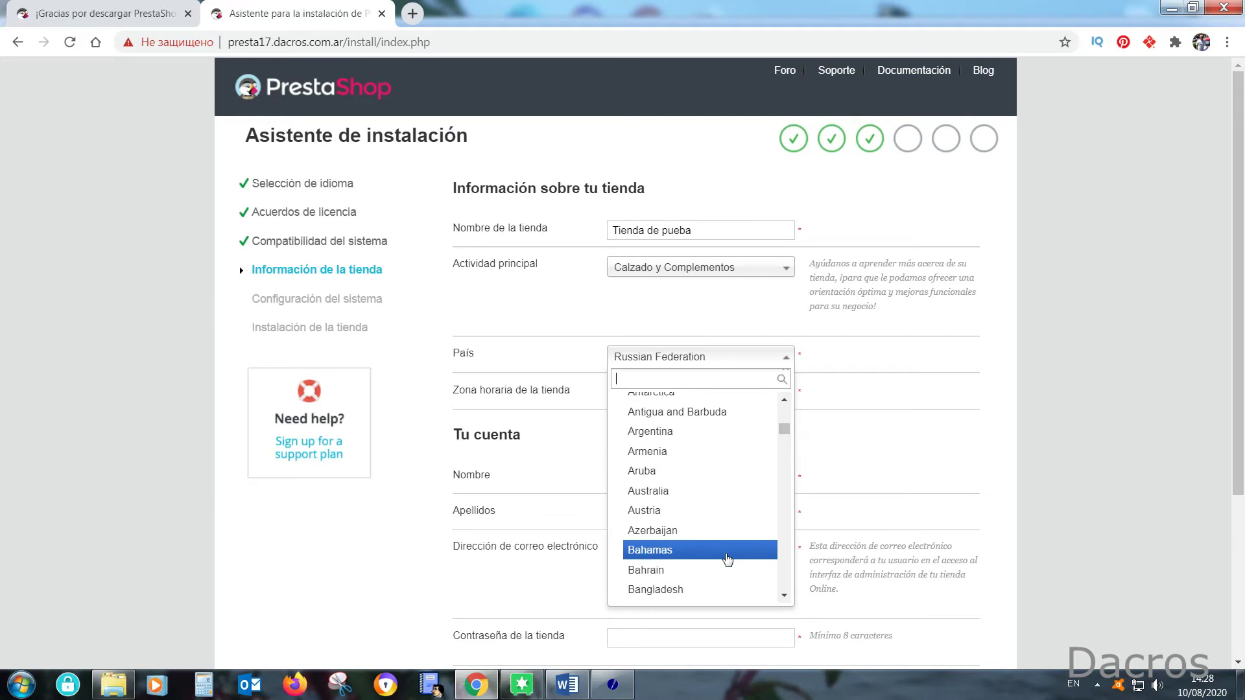
{"action": "left_click", "coordinate": [724, 433]}
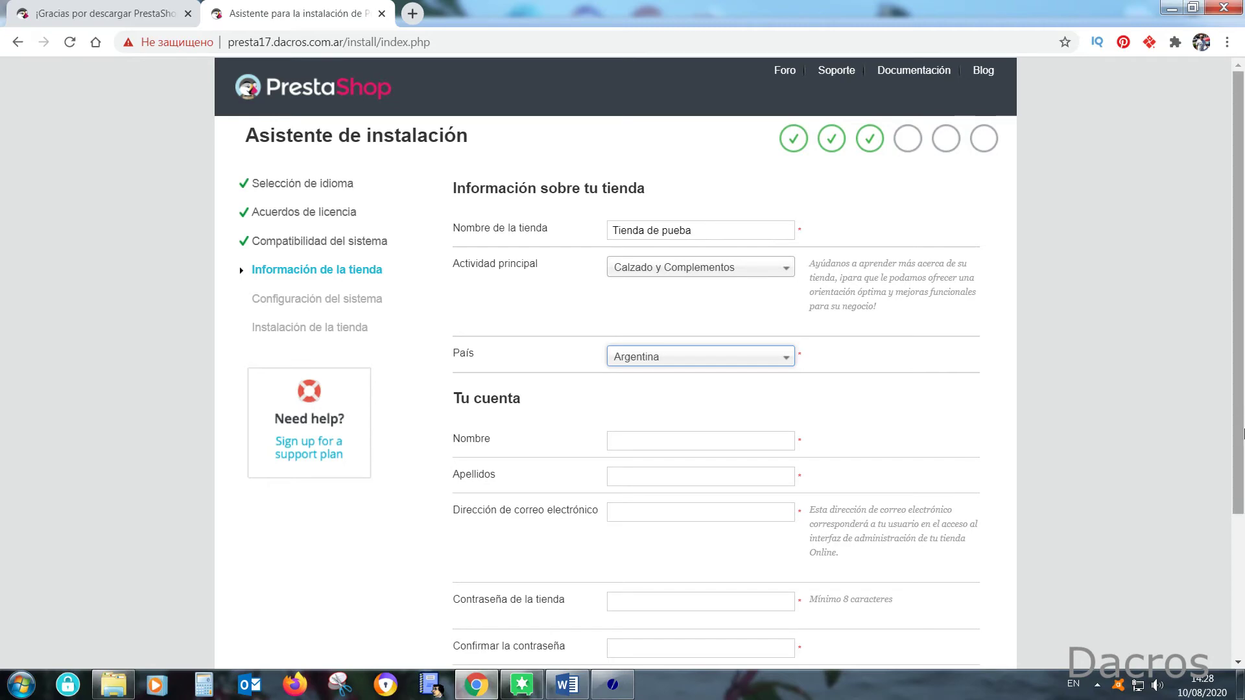
Step: Dismiss the Windows color scheme notice, fill in the account's first name, last name, e-mail and confirmed password, and submit the store information
{"action": "scroll", "coordinate": [1241, 433], "scroll_direction": "down", "scroll_amount": 3}
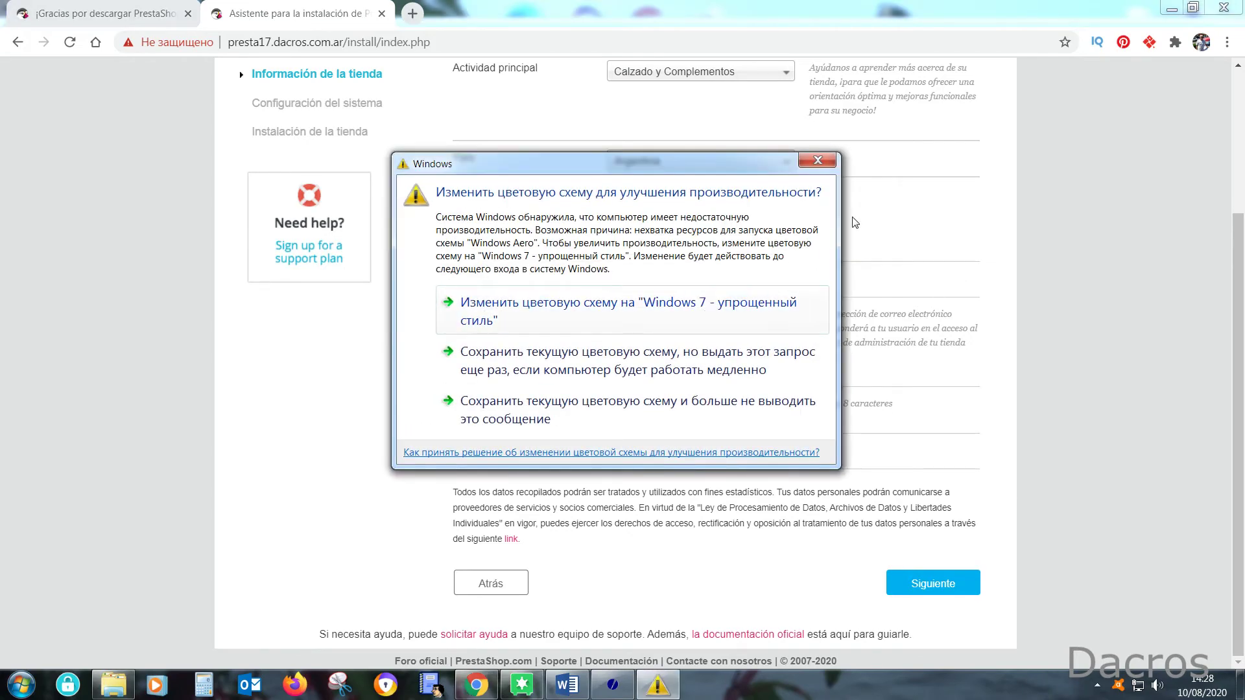
{"action": "left_click", "coordinate": [818, 160]}
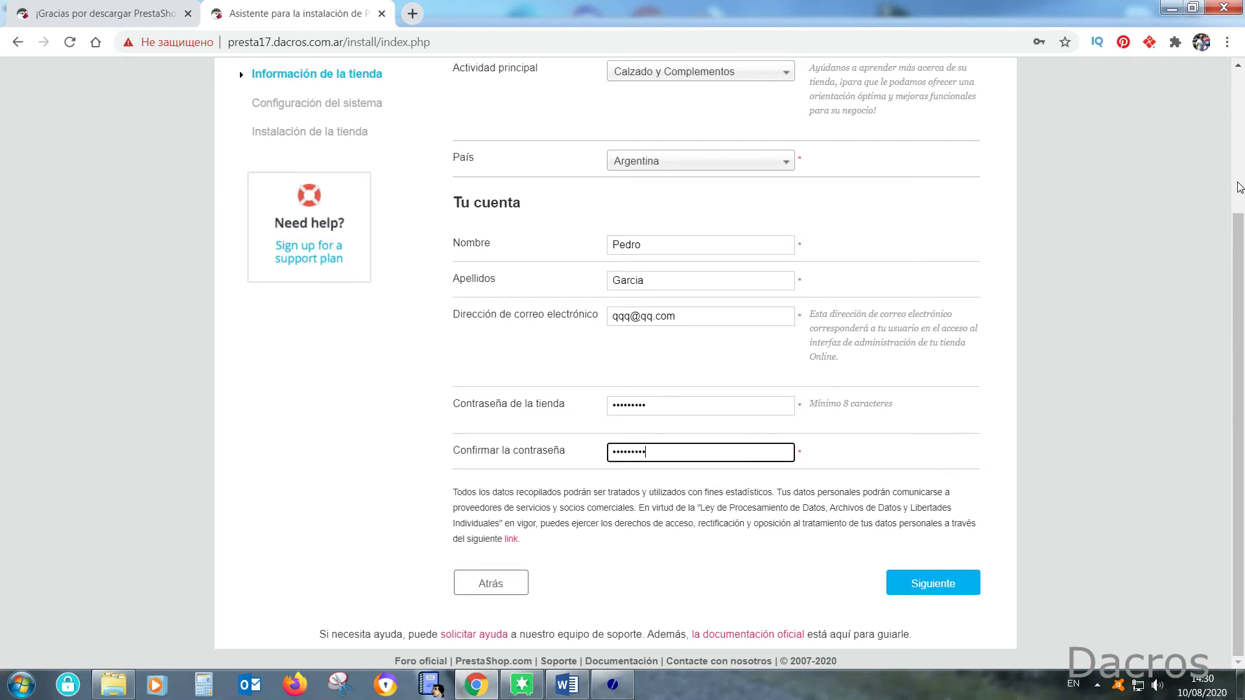
{"action": "left_click", "coordinate": [974, 588]}
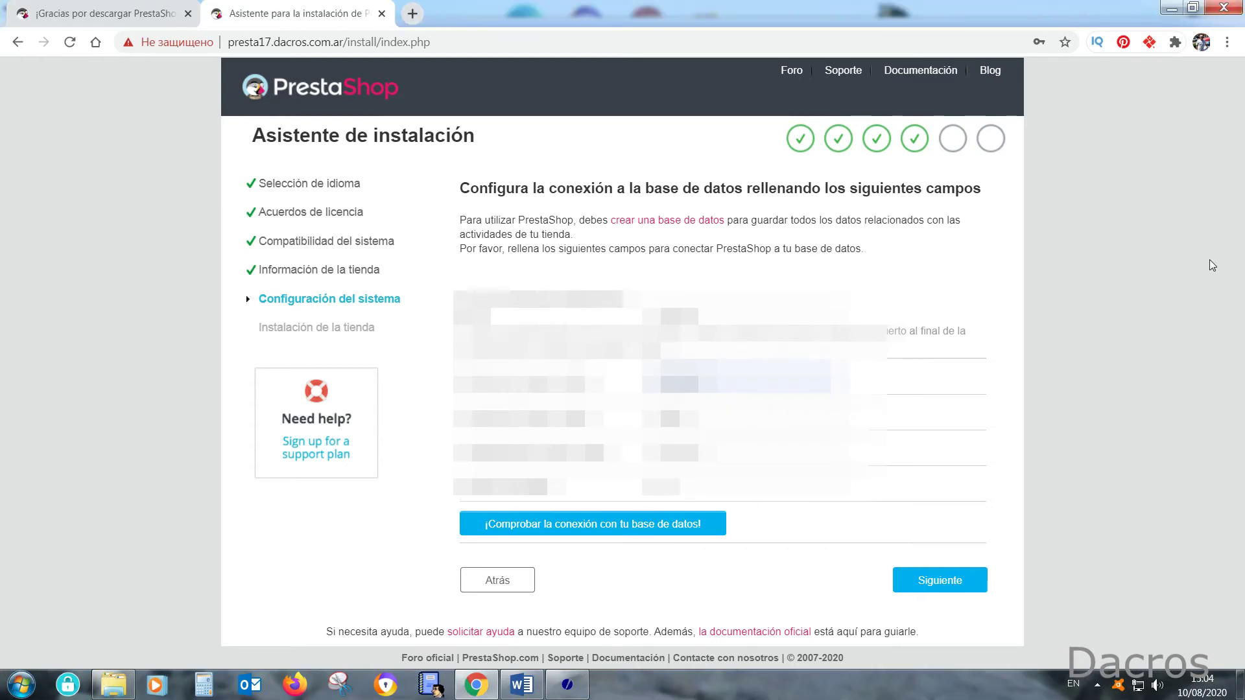
Step: Test the connection to the database and run the store installation
{"action": "left_click", "coordinate": [533, 532]}
{"action": "left_click", "coordinate": [533, 526]}
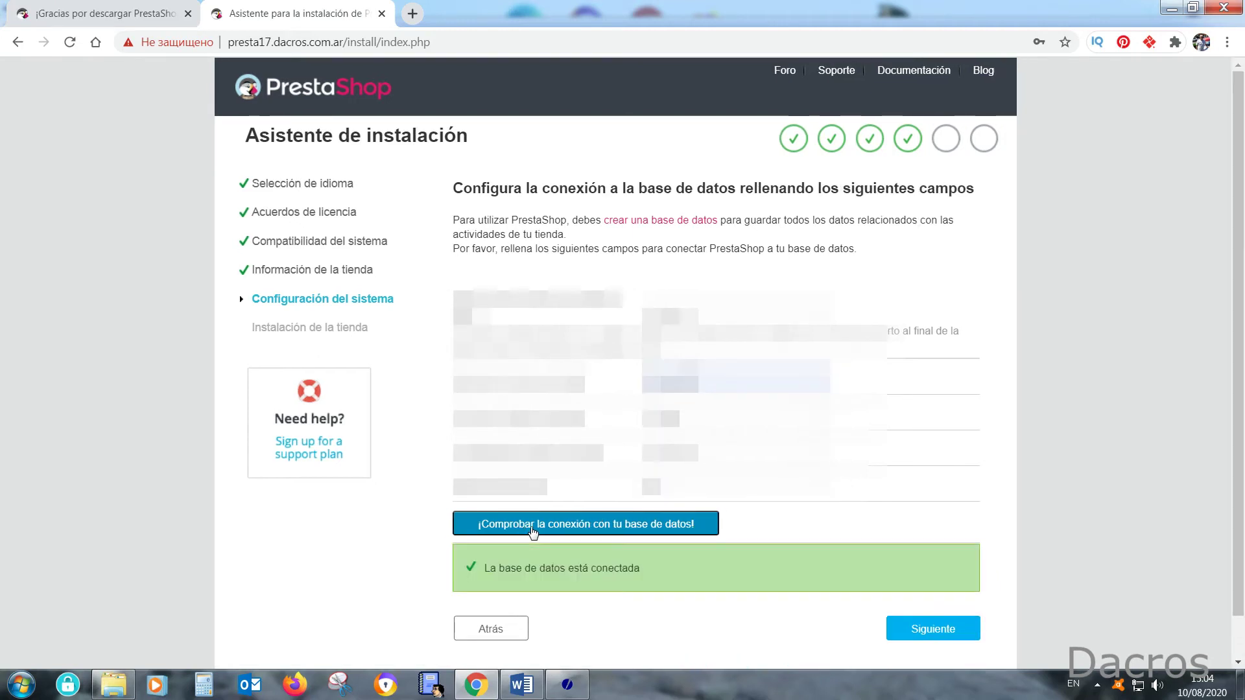
{"action": "scroll", "coordinate": [690, 629], "scroll_direction": "down", "scroll_amount": 1}
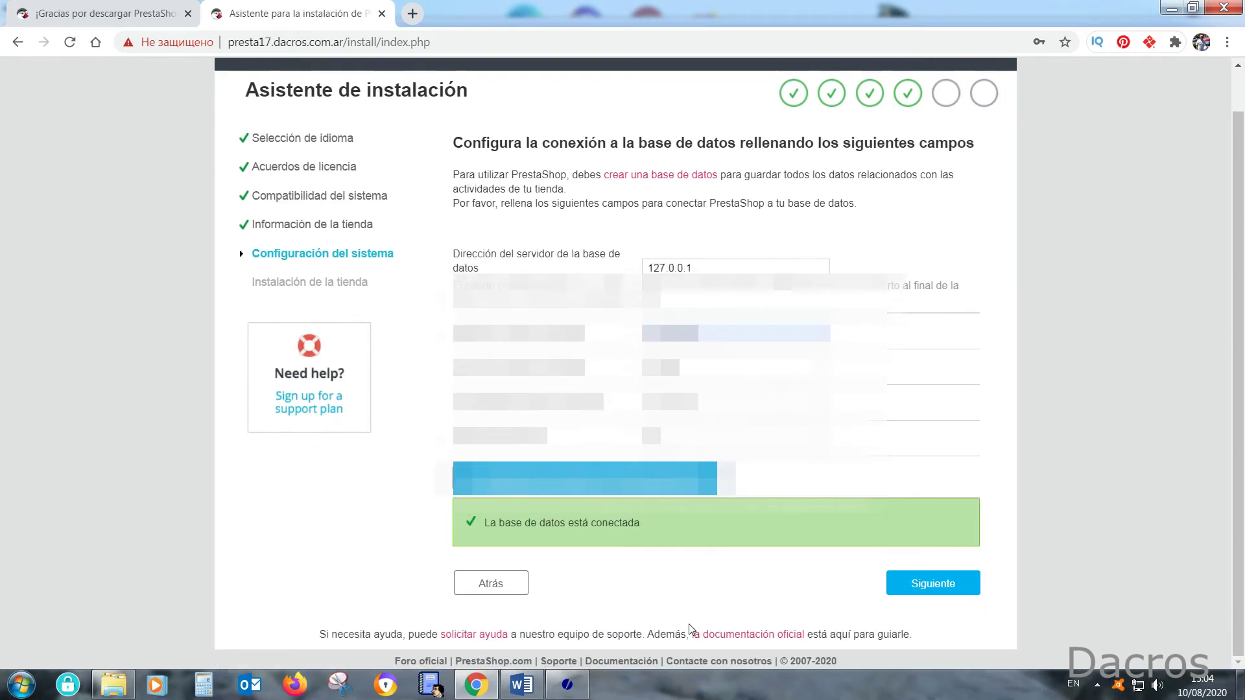
{"action": "left_click", "coordinate": [916, 591]}
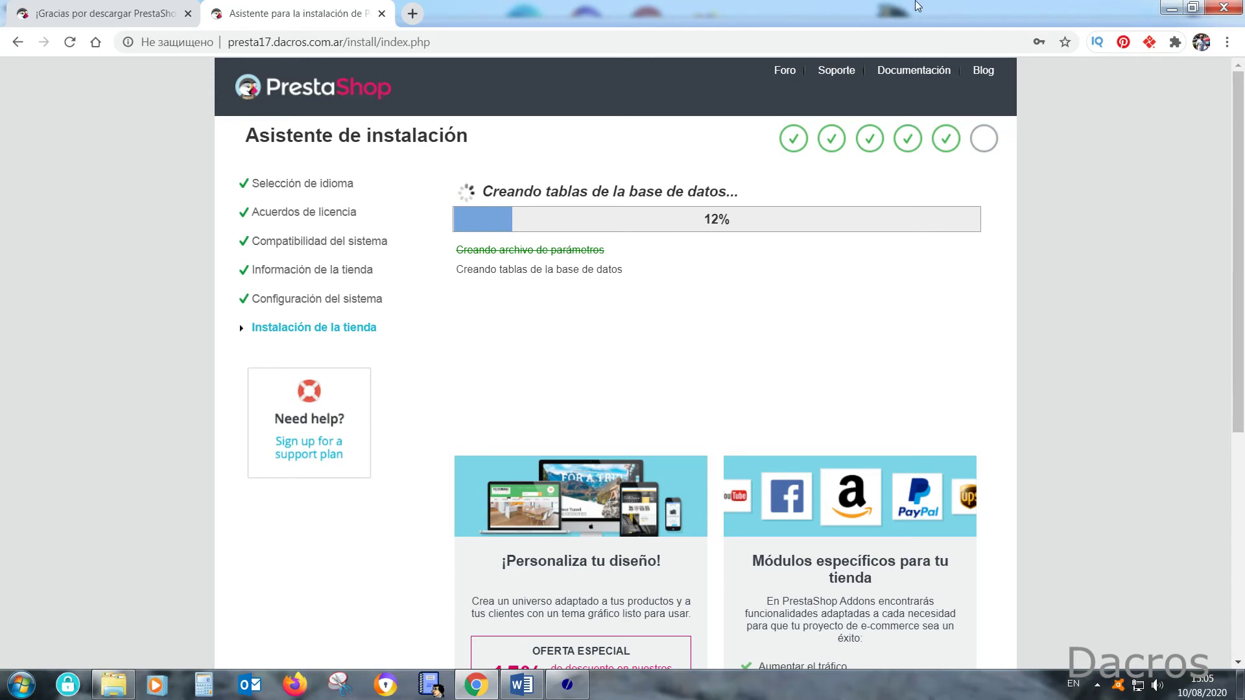
{"action": "mouse_move", "coordinate": [766, 7]}
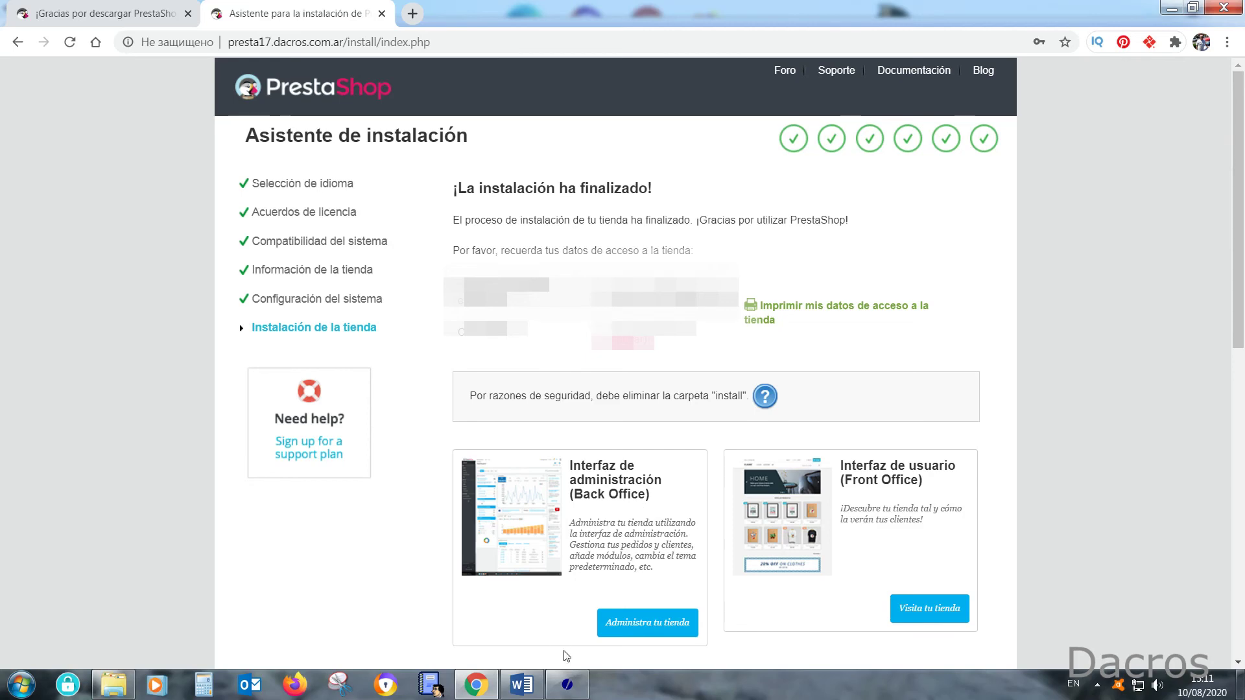
Step: Switch to Core FTP, reconnect to the saved presta17.dacros.com.ar site and open the server's web folder
{"action": "left_click", "coordinate": [568, 685]}
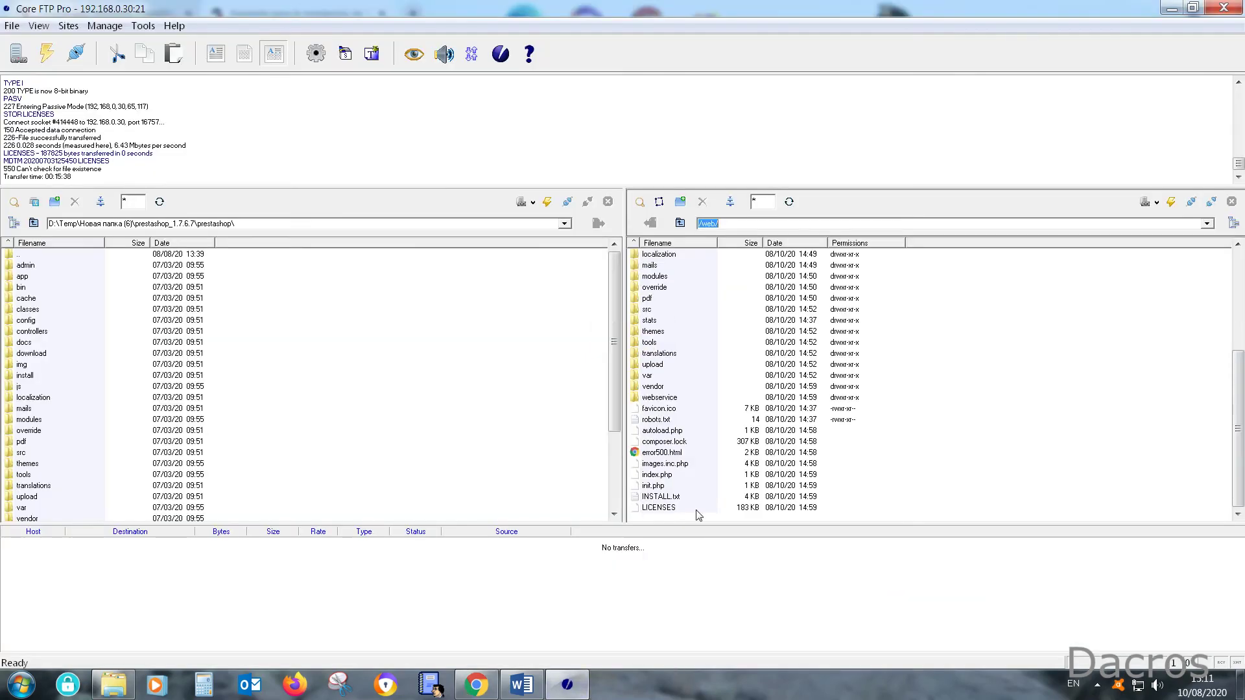
{"action": "left_click", "coordinate": [26, 59]}
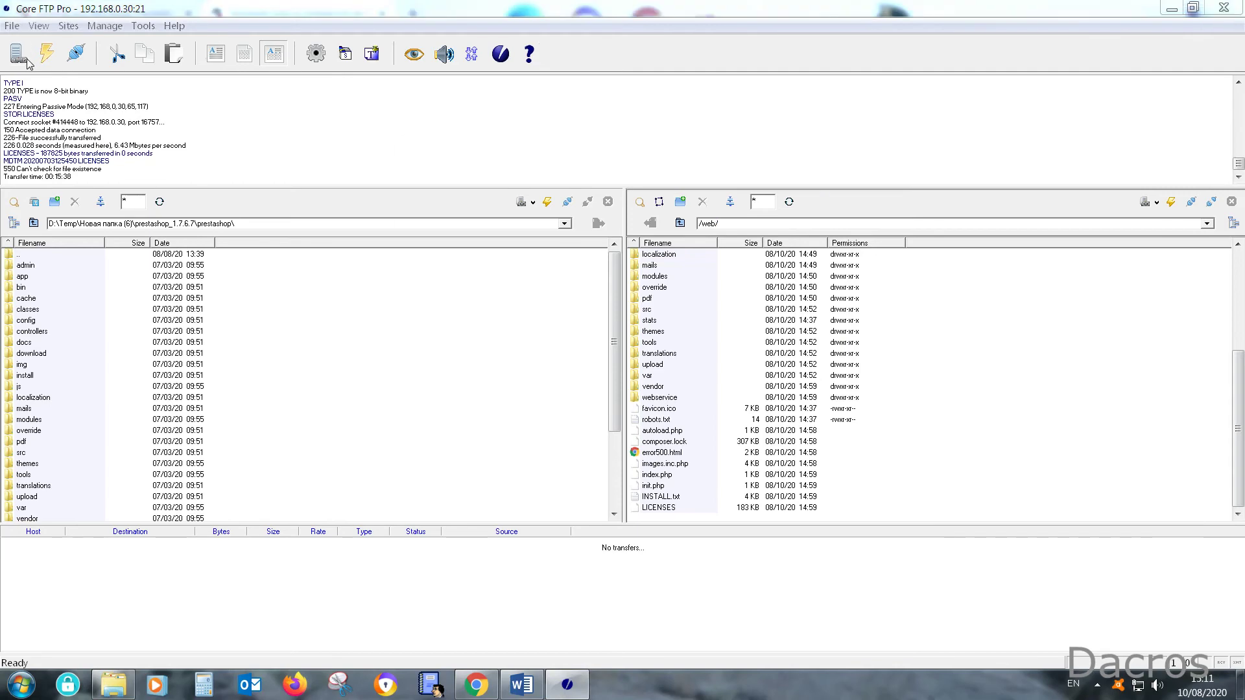
{"action": "double_click", "coordinate": [480, 208]}
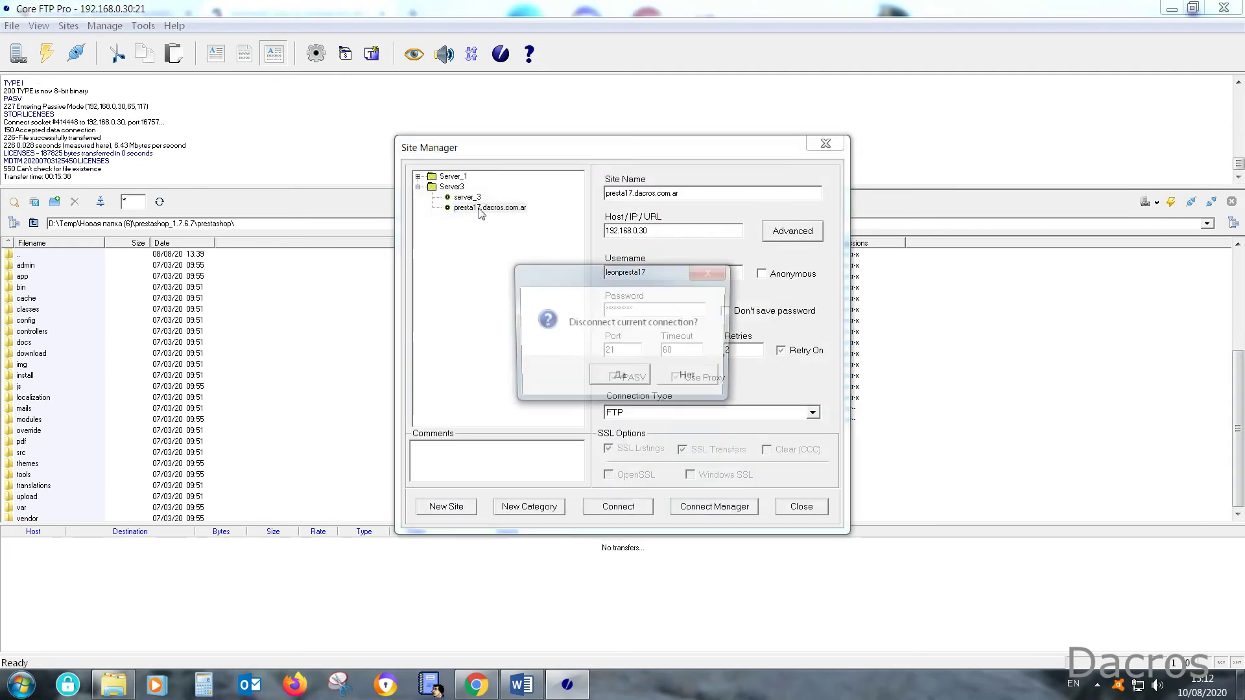
{"action": "left_click", "coordinate": [617, 383]}
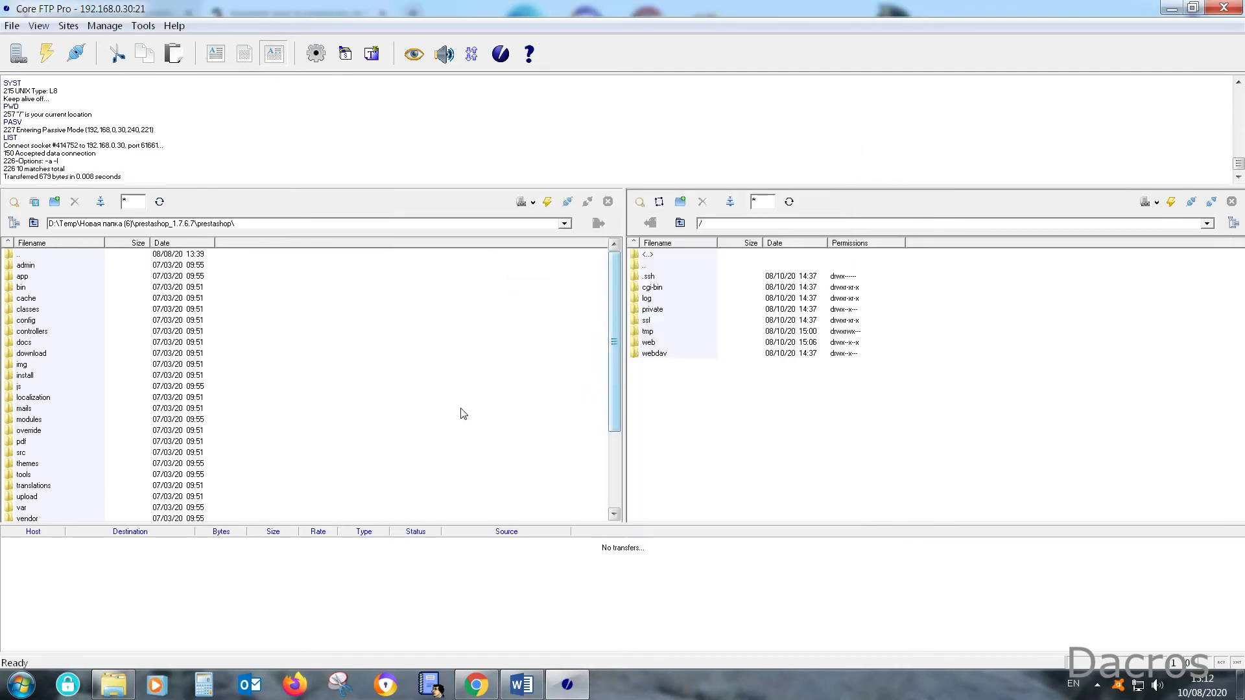
{"action": "double_click", "coordinate": [659, 342]}
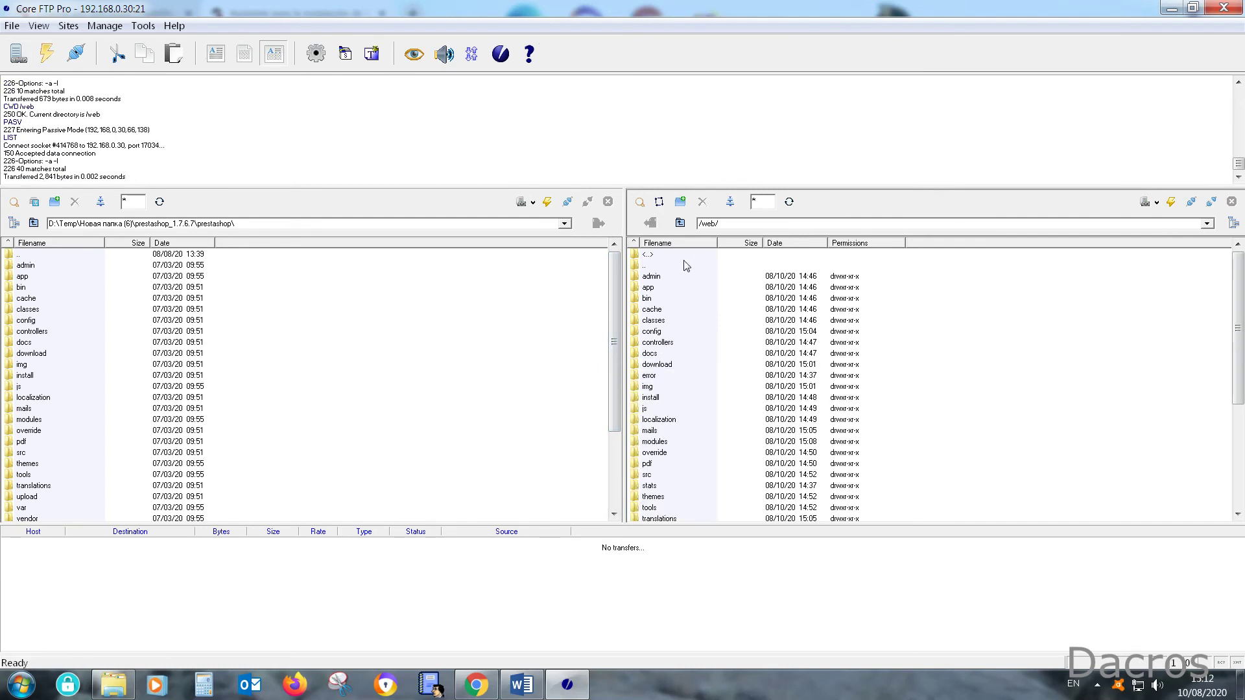
Step: Delete the install folder from the server's /web/ directory
{"action": "left_click", "coordinate": [654, 400]}
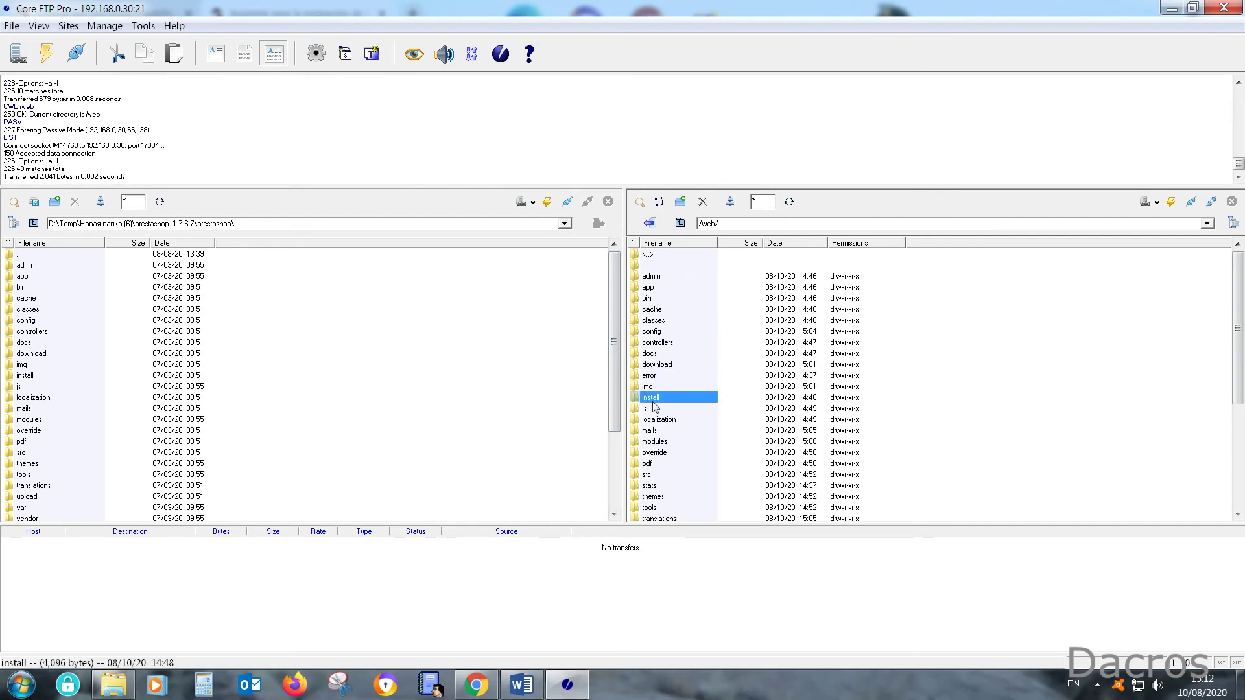
{"action": "right_click", "coordinate": [679, 402]}
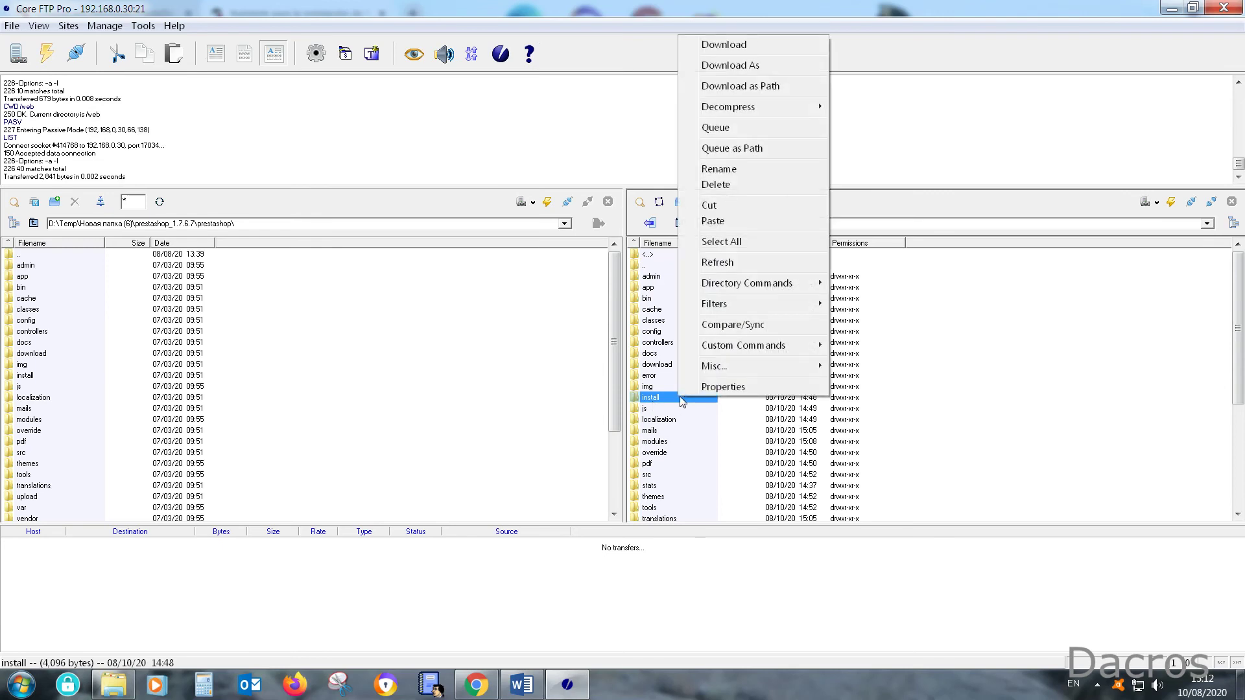
{"action": "left_click", "coordinate": [745, 184]}
{"action": "left_click", "coordinate": [556, 356]}
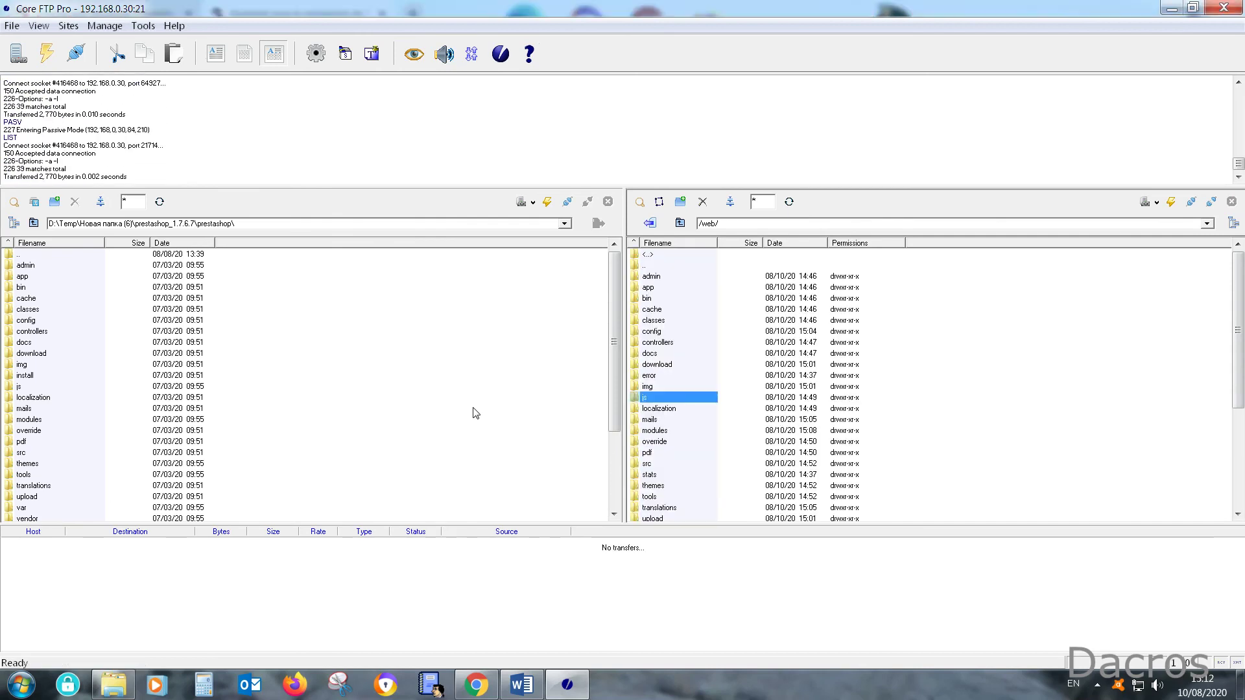
{"action": "left_click", "coordinate": [663, 278]}
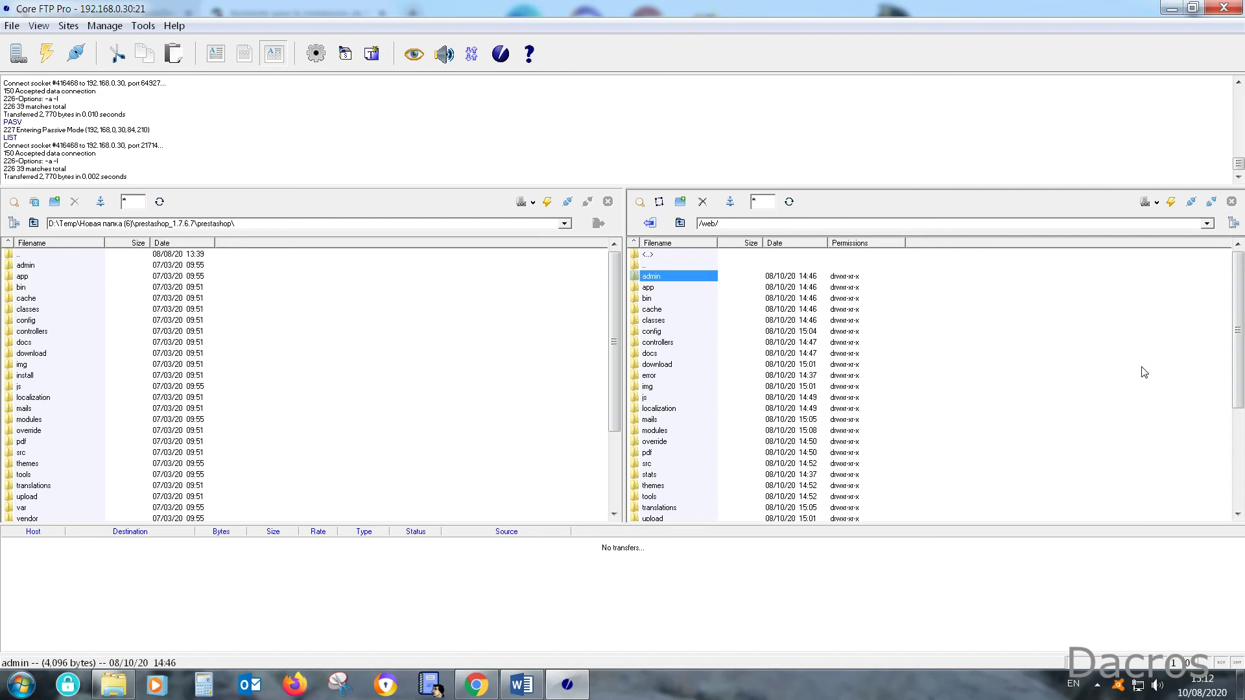
{"action": "right_click", "coordinate": [679, 276]}
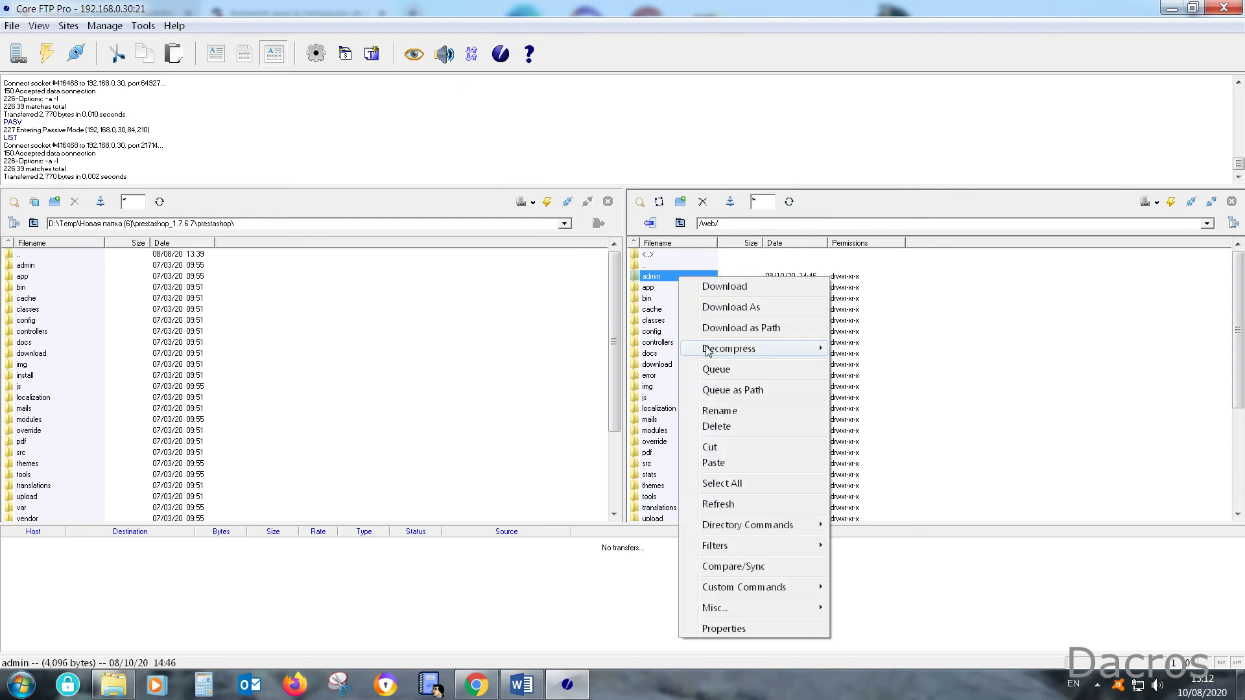
{"action": "left_click", "coordinate": [708, 412]}
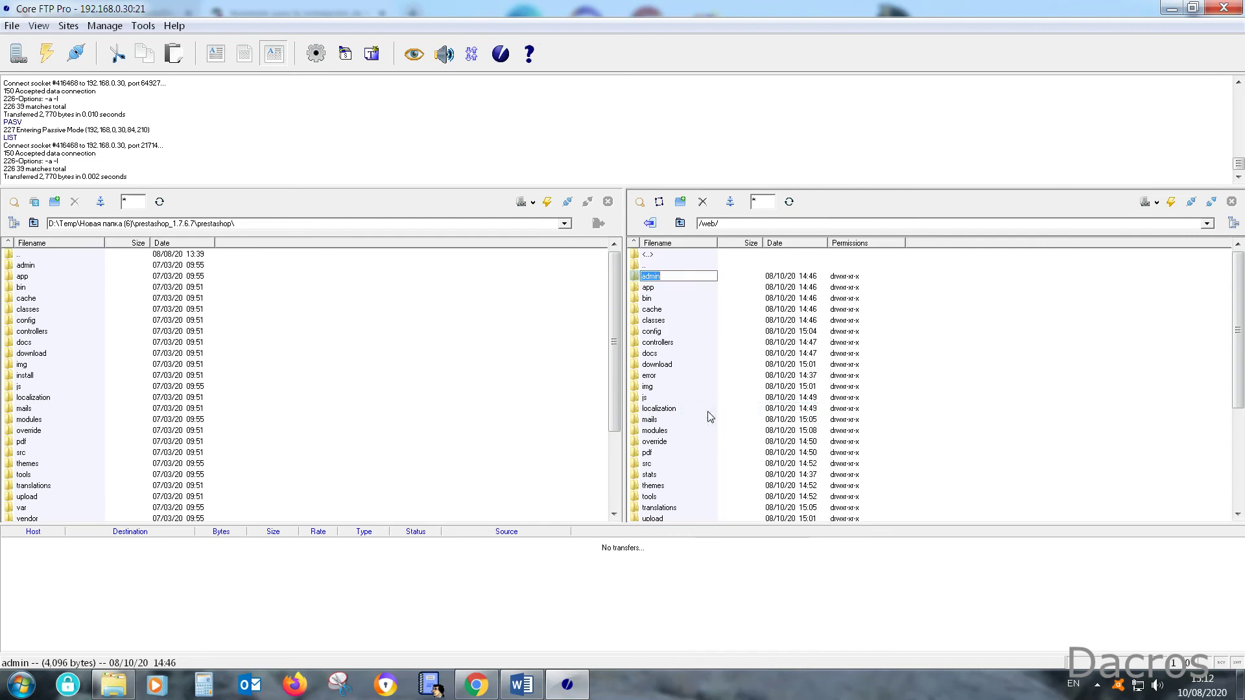
{"action": "left_click", "coordinate": [690, 267]}
{"action": "left_click", "coordinate": [667, 274]}
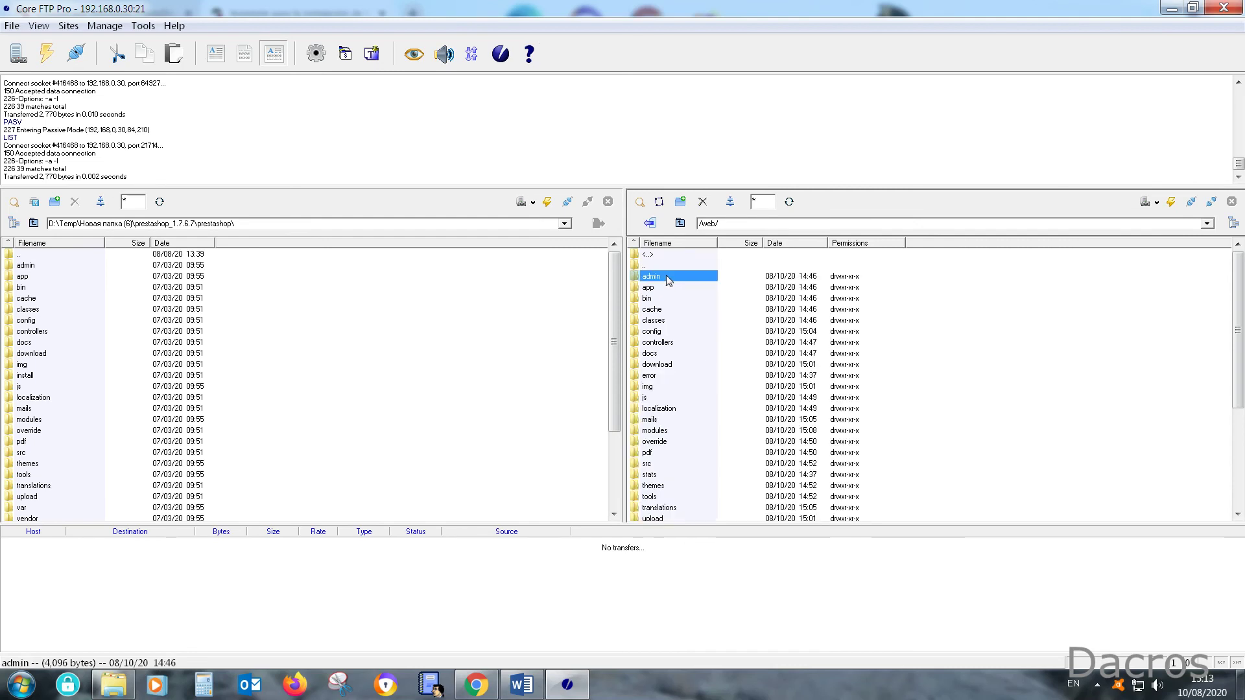
Step: Rename the admin folder in the server's /web/ directory to admin123
{"action": "right_click", "coordinate": [666, 275]}
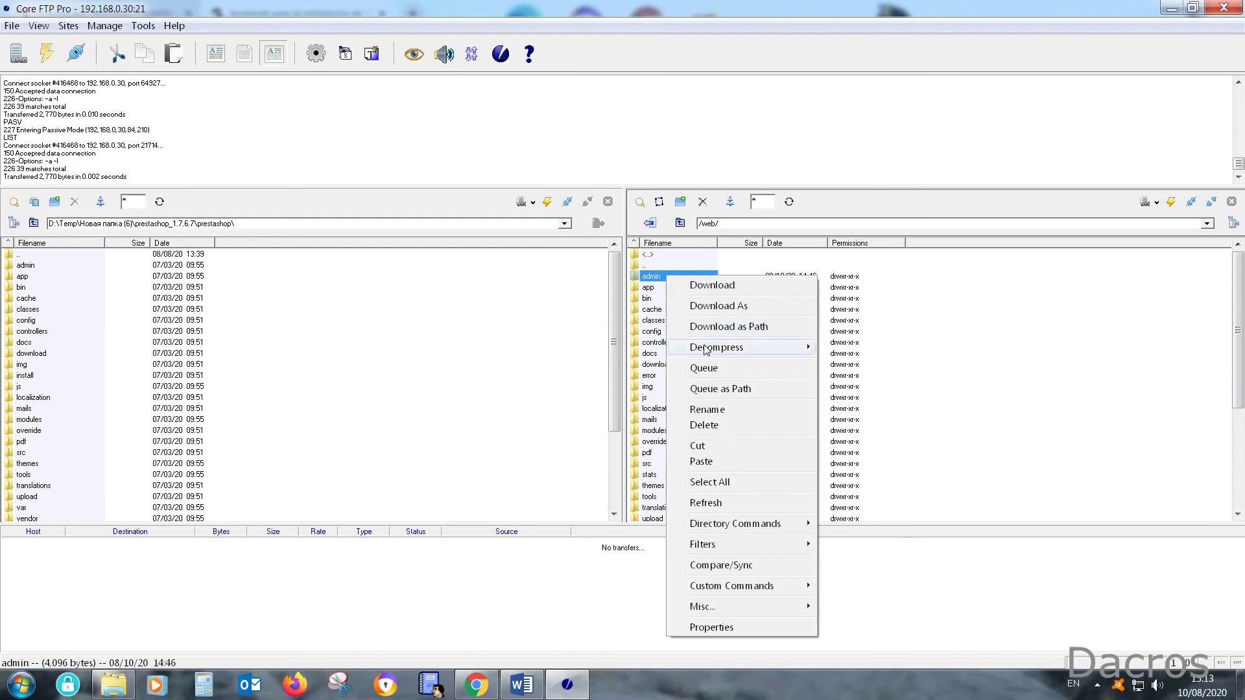
{"action": "left_click", "coordinate": [718, 411]}
{"action": "left_click", "coordinate": [681, 277]}
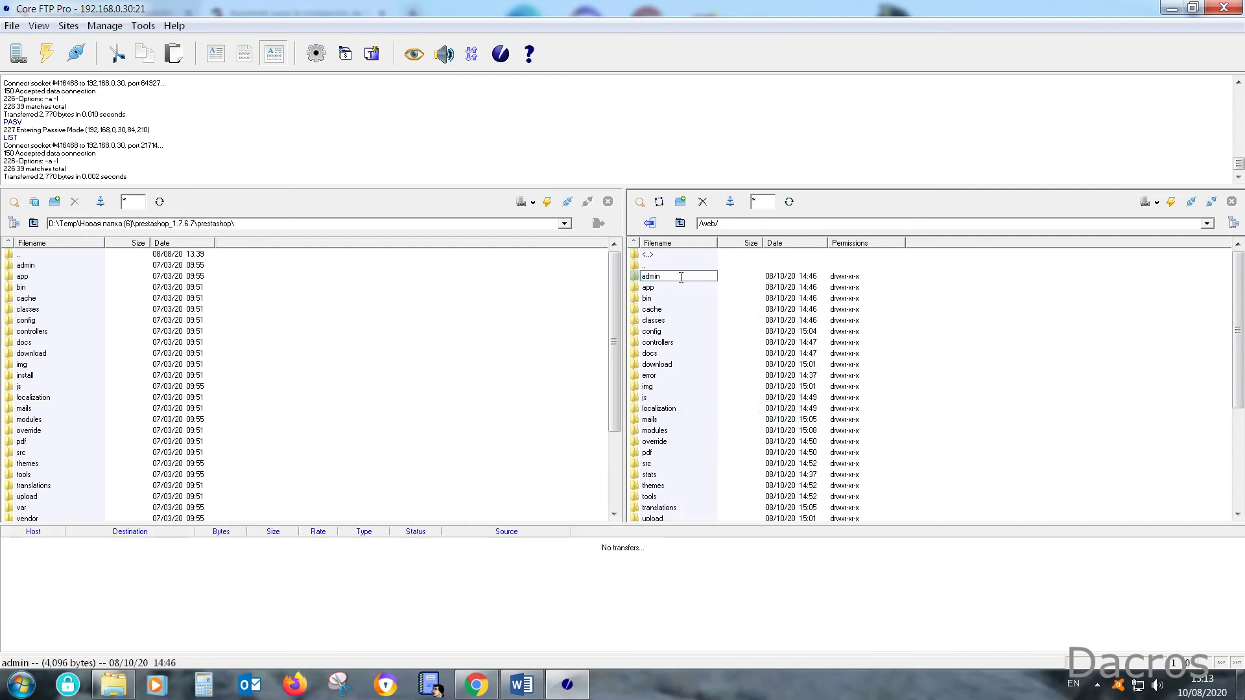
{"action": "type", "text": "123"}
{"action": "left_click", "coordinate": [927, 291]}
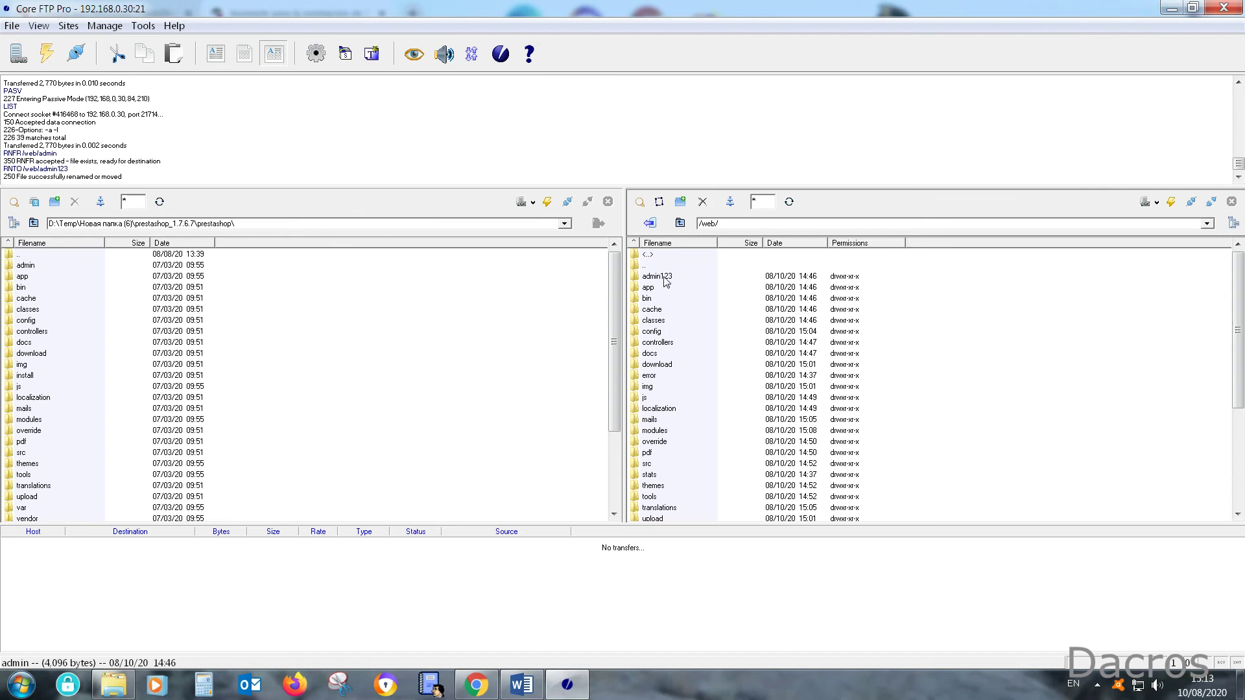
{"action": "left_click_drag", "start_coordinate": [671, 284], "coordinate": [648, 302]}
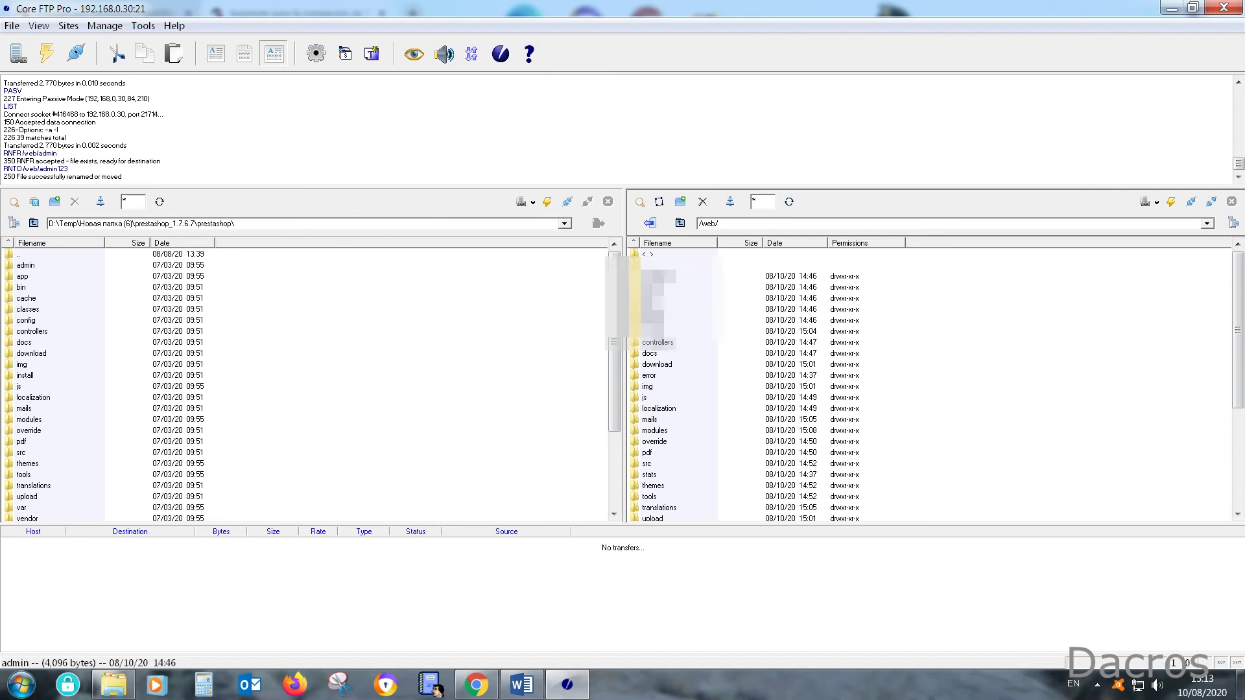
Step: Switch to Chrome, reload the installer's final page with form resubmission confirmed, and check the page that loads
{"action": "left_click", "coordinate": [477, 691]}
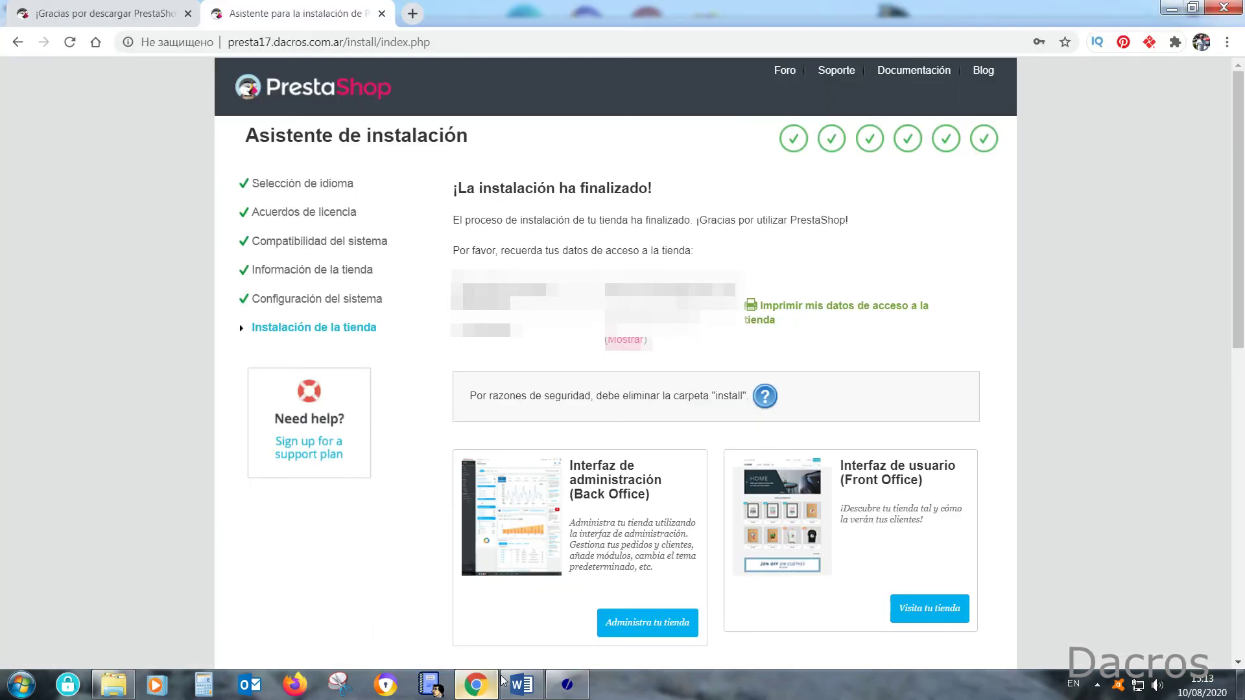
{"action": "left_click", "coordinate": [76, 49]}
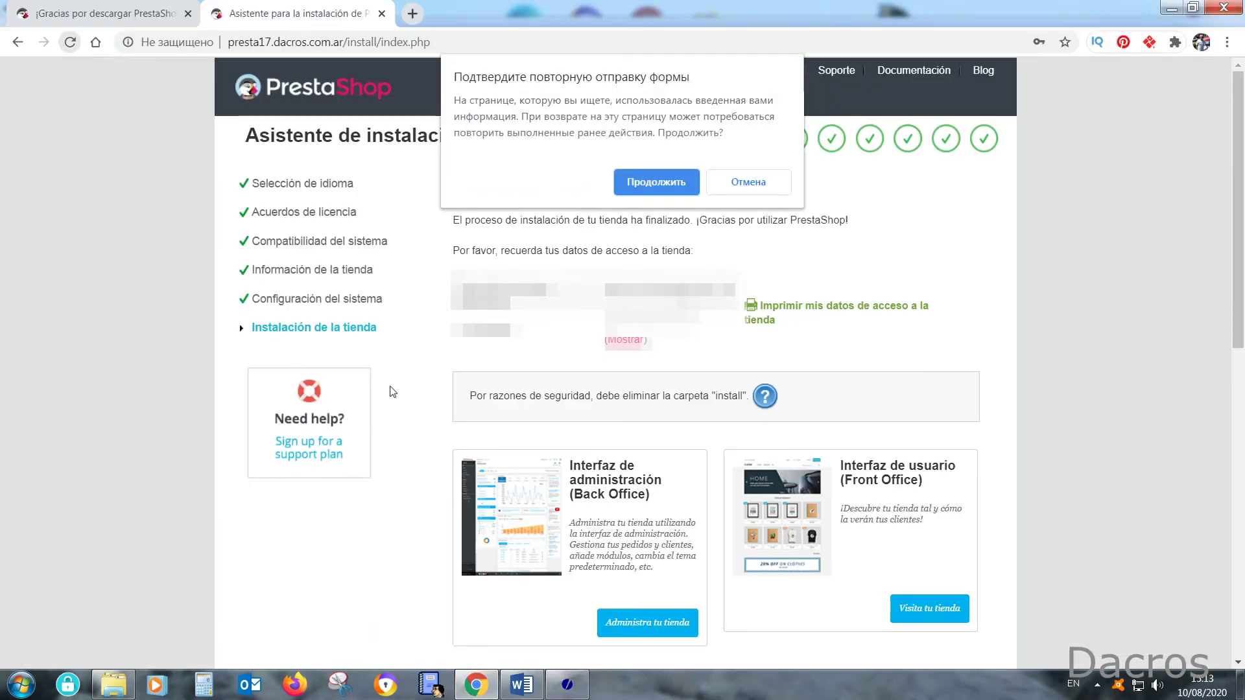
{"action": "left_click", "coordinate": [662, 181]}
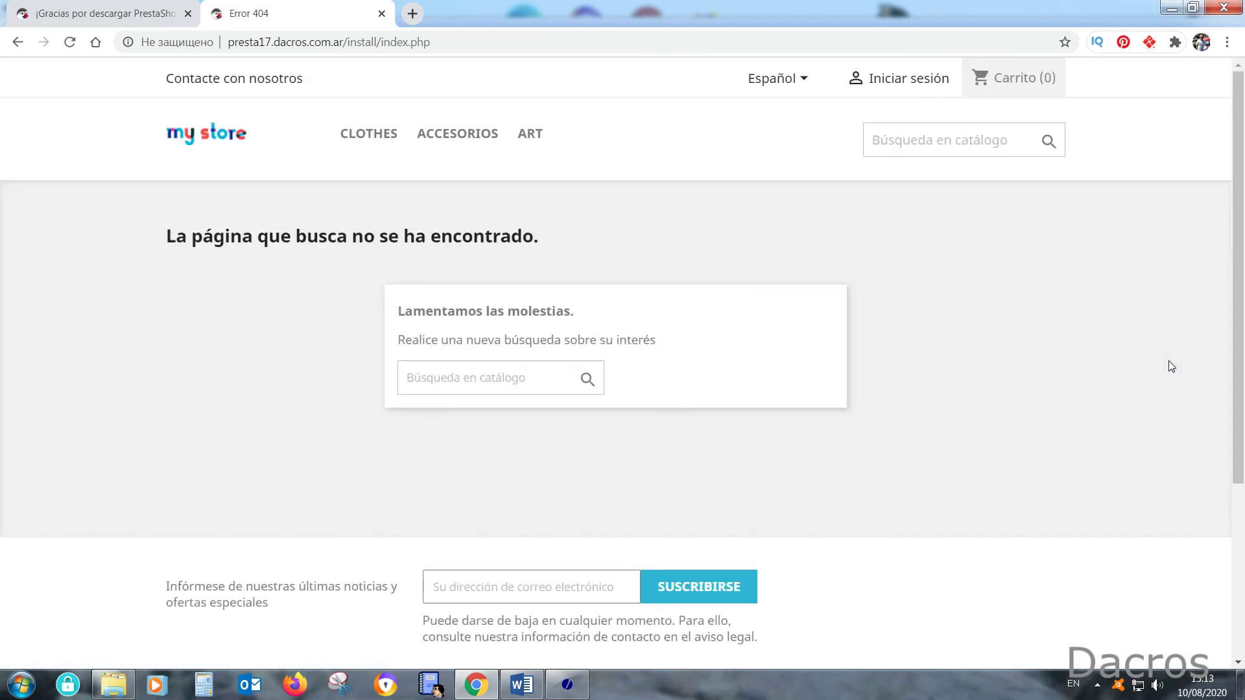
{"action": "scroll", "coordinate": [1135, 362], "scroll_direction": "down", "scroll_amount": 4}
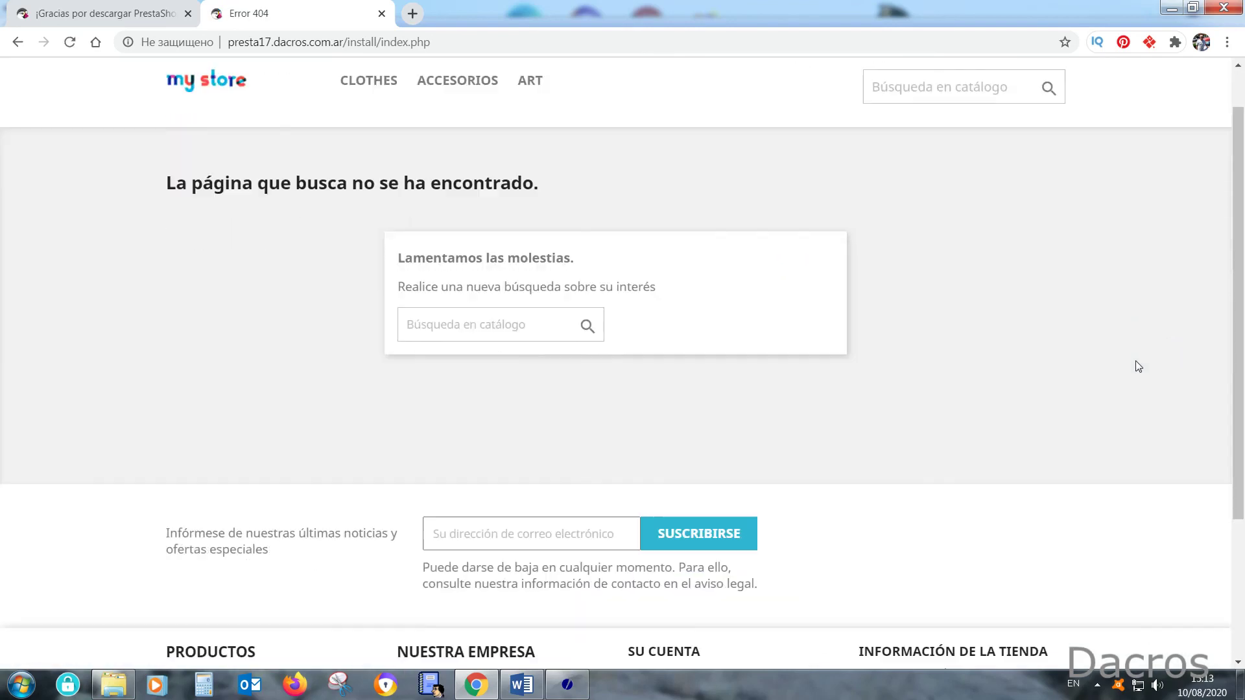
{"action": "scroll", "coordinate": [1135, 363], "scroll_direction": "up", "scroll_amount": 4}
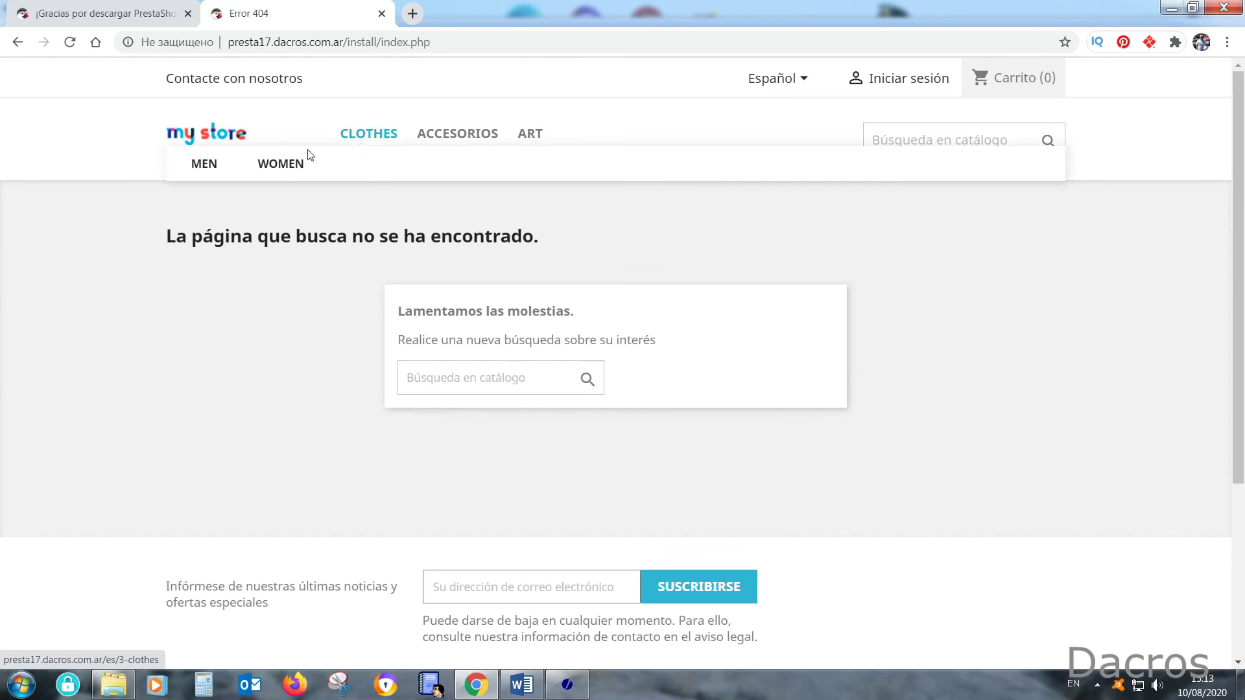
Step: Open the store's Women category under Clothes, return to the home page and look through its featured products and banners
{"action": "left_click", "coordinate": [286, 167]}
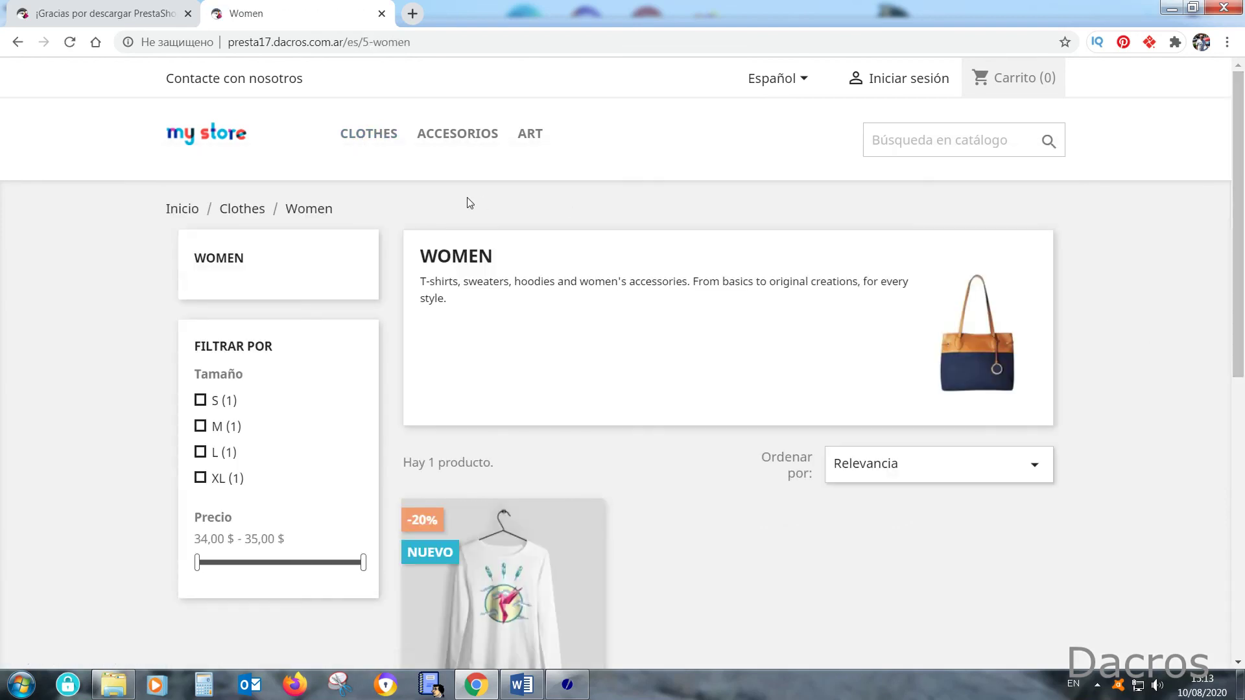
{"action": "left_click", "coordinate": [193, 214]}
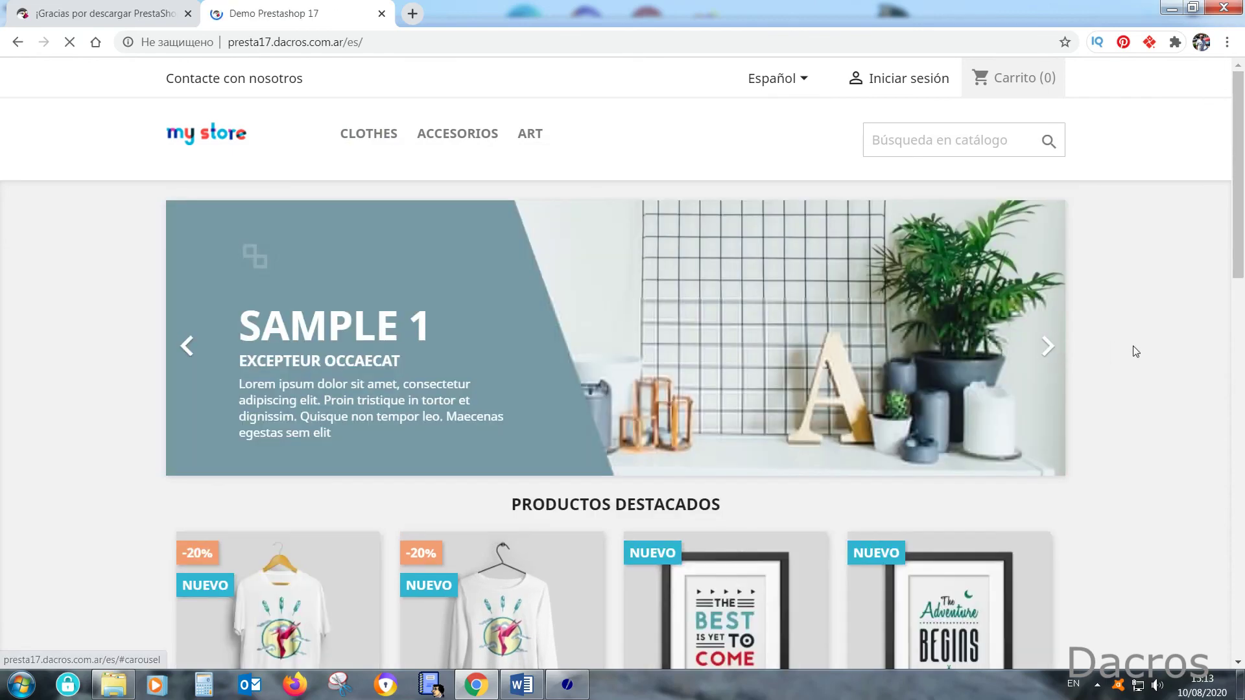
{"action": "scroll", "coordinate": [1160, 345], "scroll_direction": "down", "scroll_amount": 6}
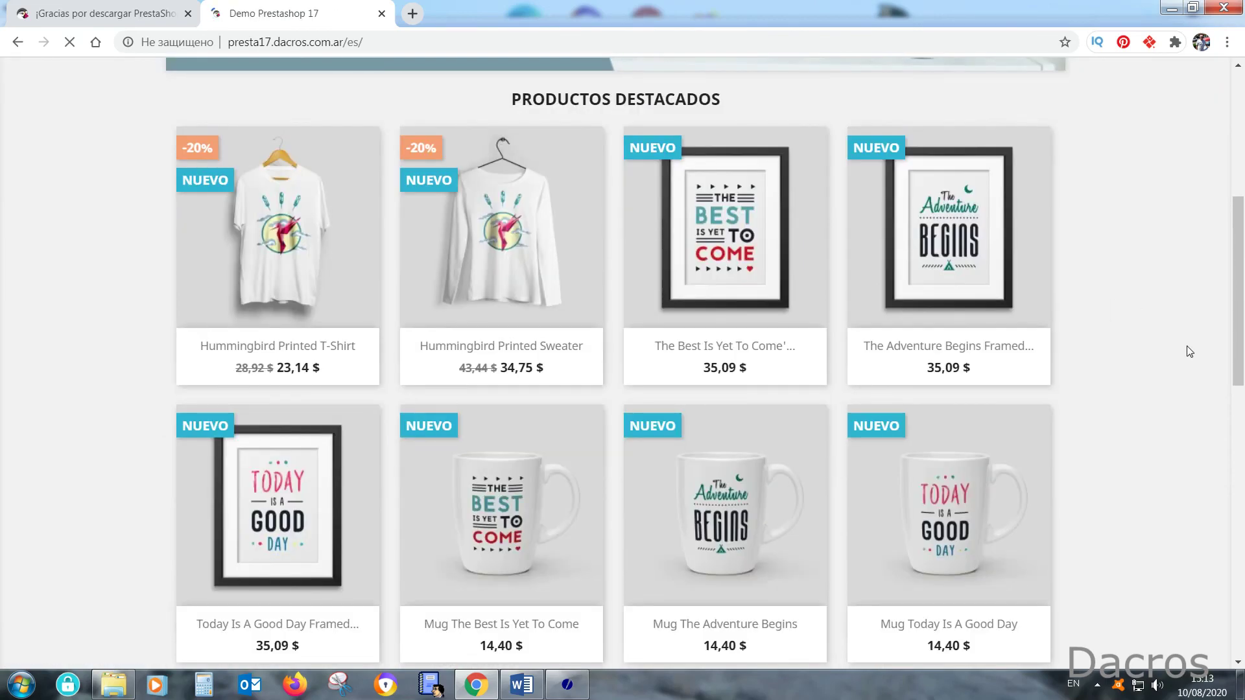
{"action": "scroll", "coordinate": [1190, 351], "scroll_direction": "down", "scroll_amount": 2}
{"action": "scroll", "coordinate": [1189, 352], "scroll_direction": "down", "scroll_amount": 2}
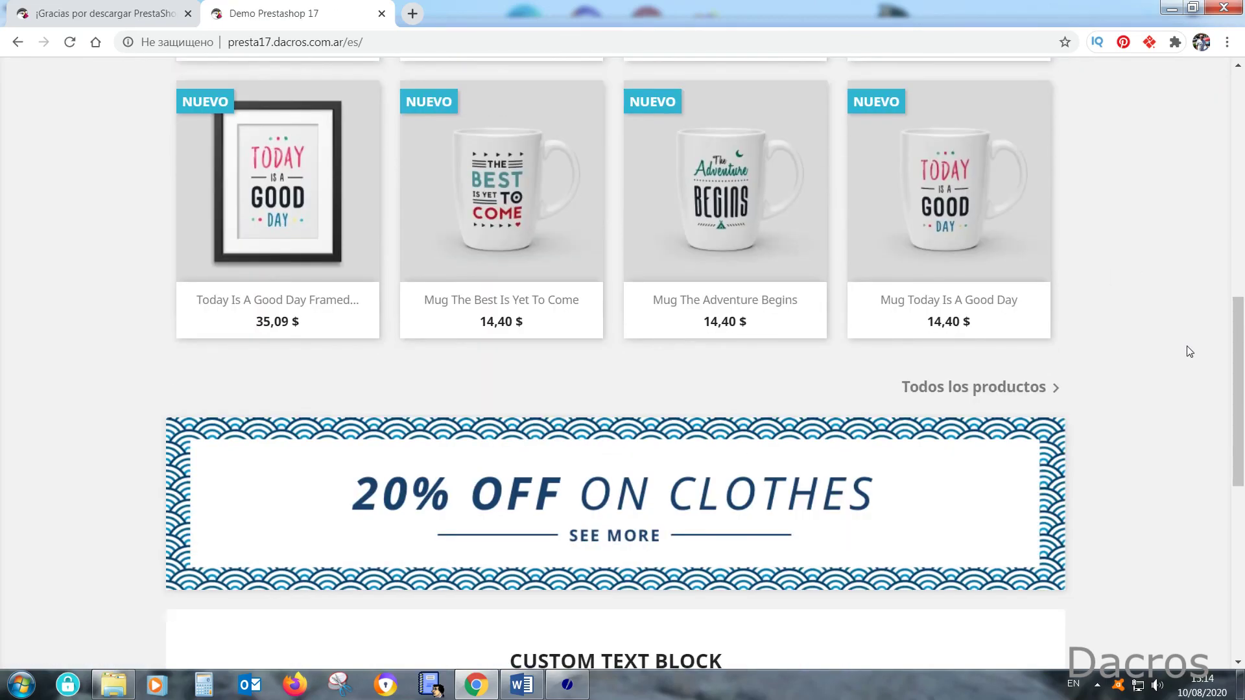
{"action": "scroll", "coordinate": [1198, 348], "scroll_direction": "up", "scroll_amount": 9}
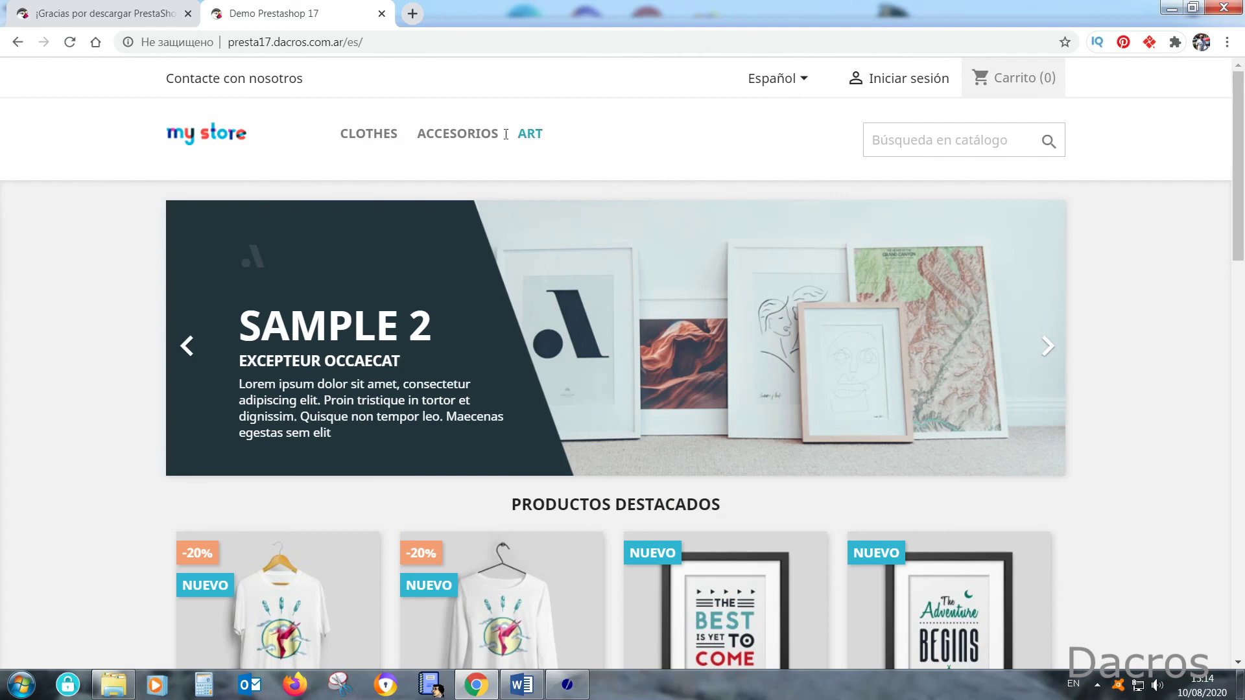
Step: Open the back office login page at presta17.dacros.com.ar/admin123
{"action": "left_click", "coordinate": [424, 41]}
{"action": "left_click", "coordinate": [425, 42]}
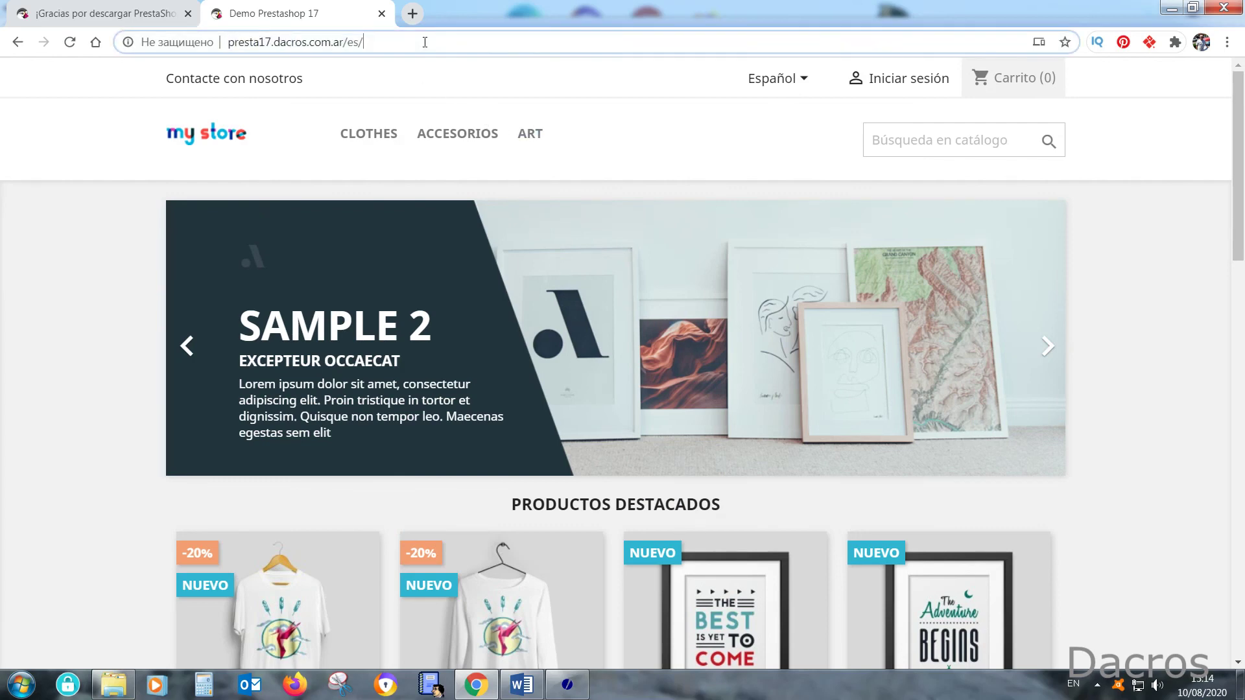
{"action": "key", "text": "BackSpace"}
{"action": "key", "text": "BackSpace"}
{"action": "key", "text": "BackSpace"}
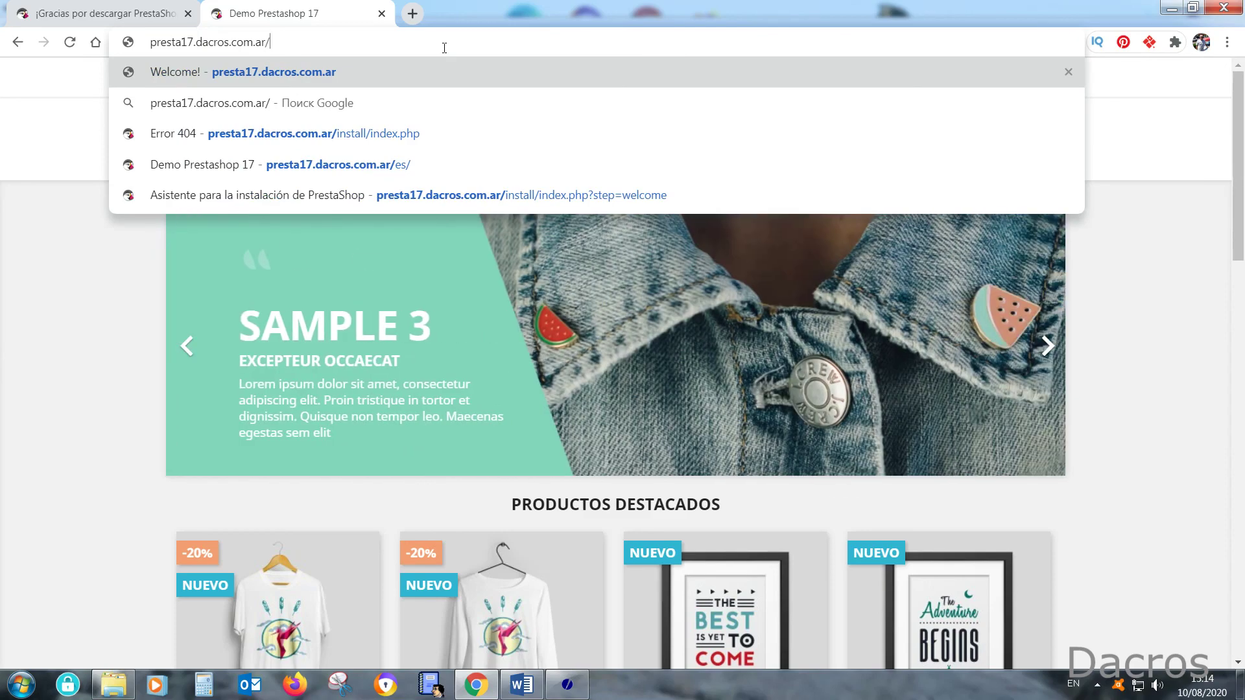
{"action": "type", "text": "adm"}
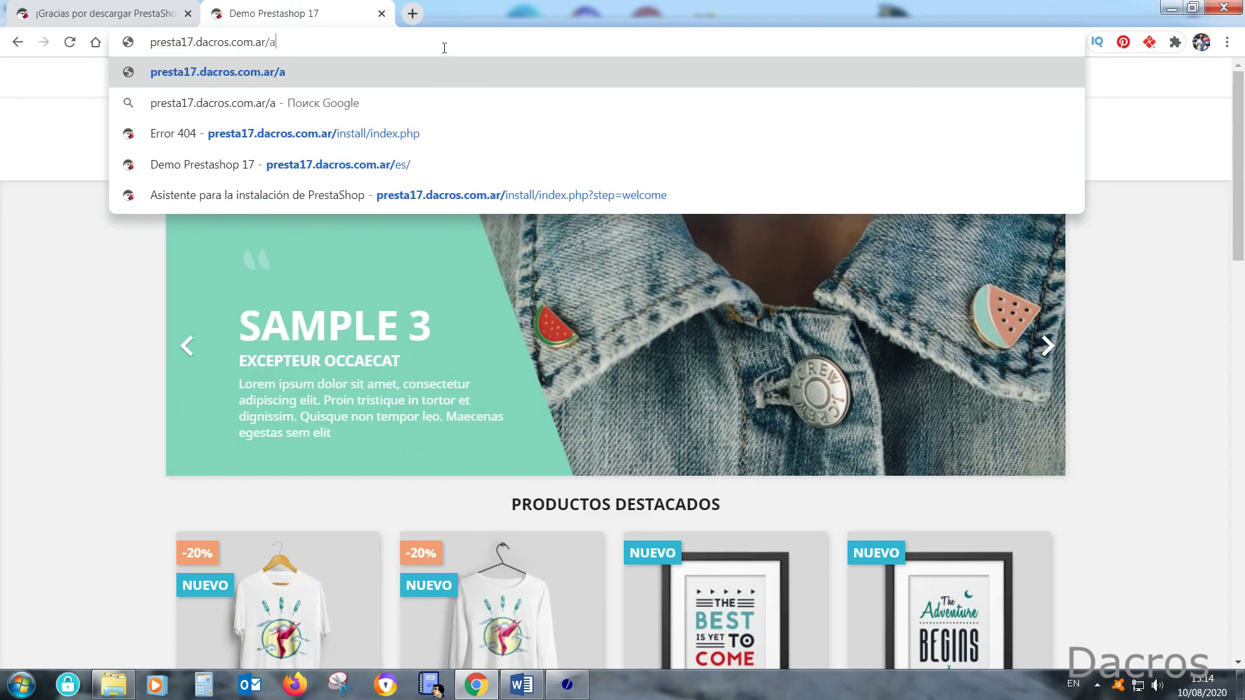
{"action": "type", "text": "n123"}
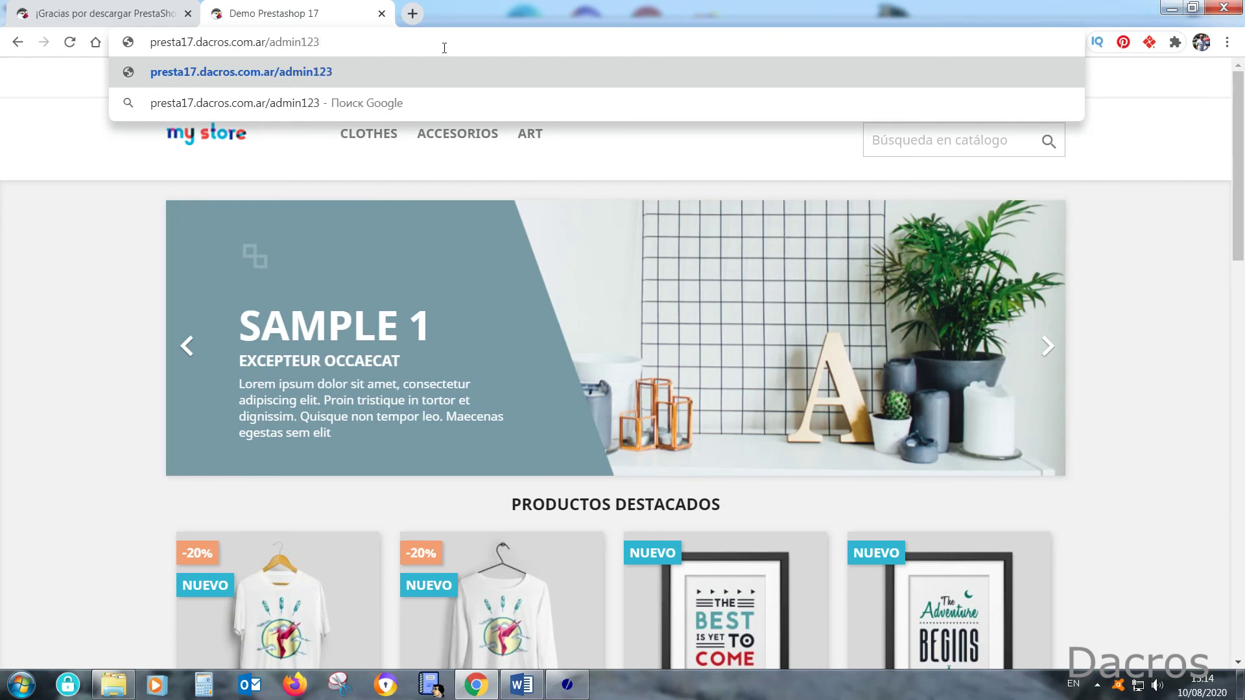
{"action": "key", "text": "Return"}
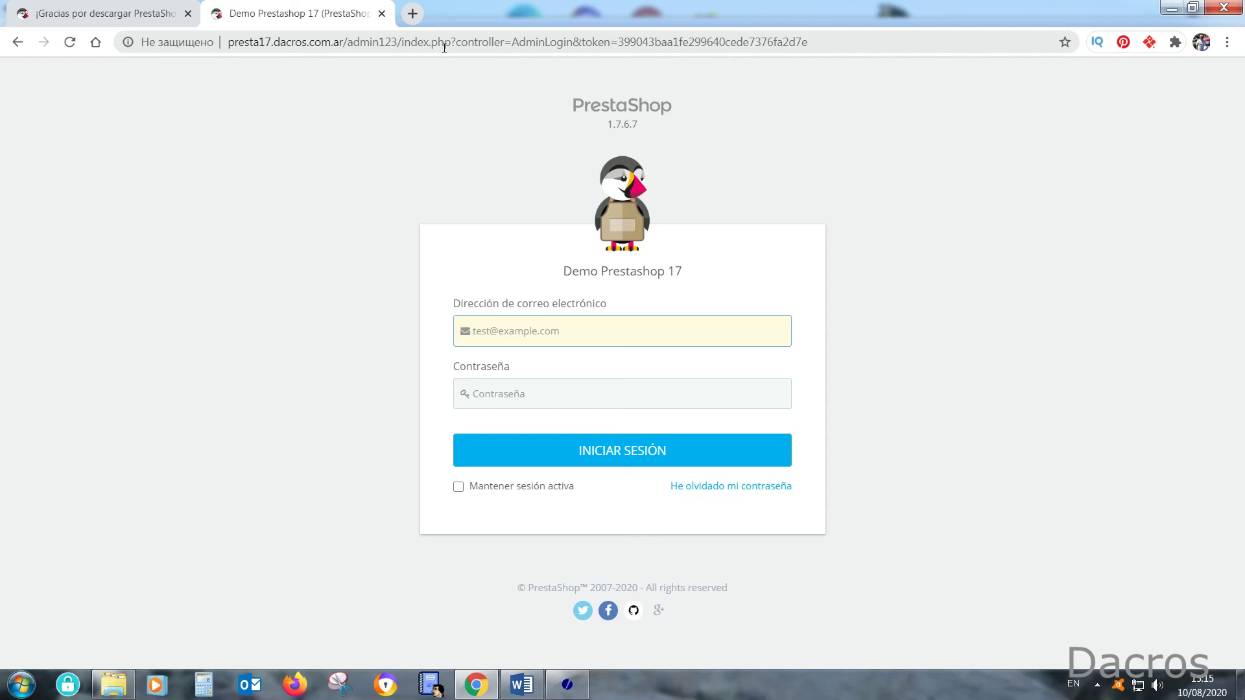
{"action": "mouse_move", "coordinate": [673, 5]}
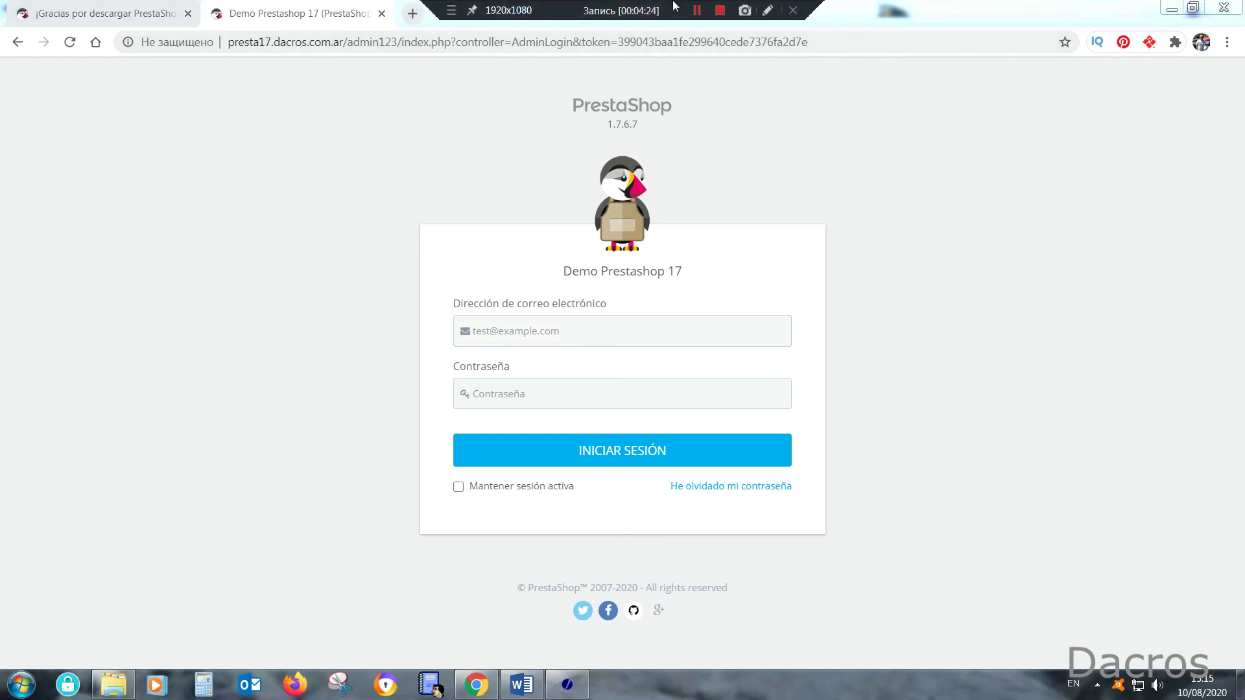